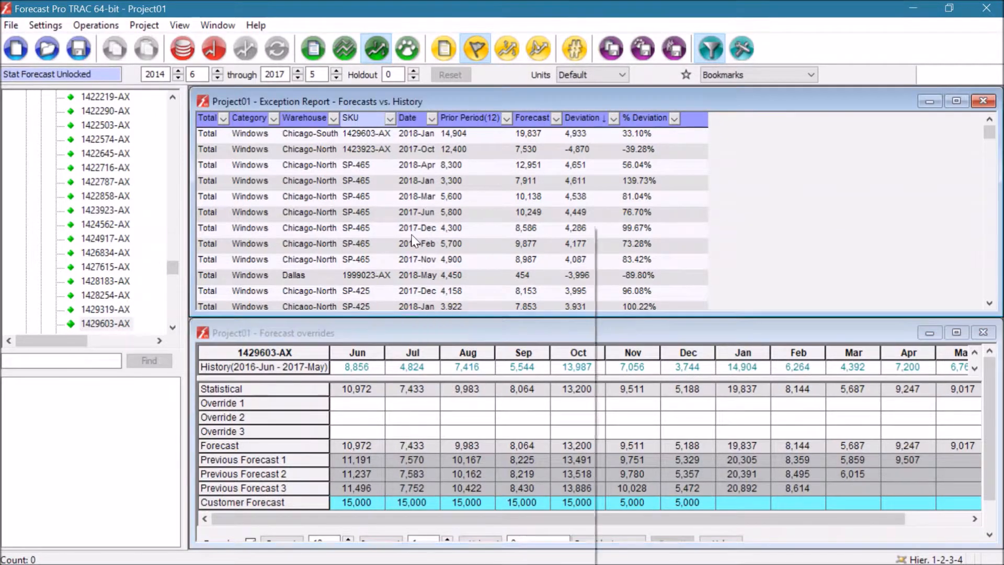
- Open the Exception Report settings and review the forecast types available for comparison against history
{"action": "right_click", "coordinate": [413, 241]}
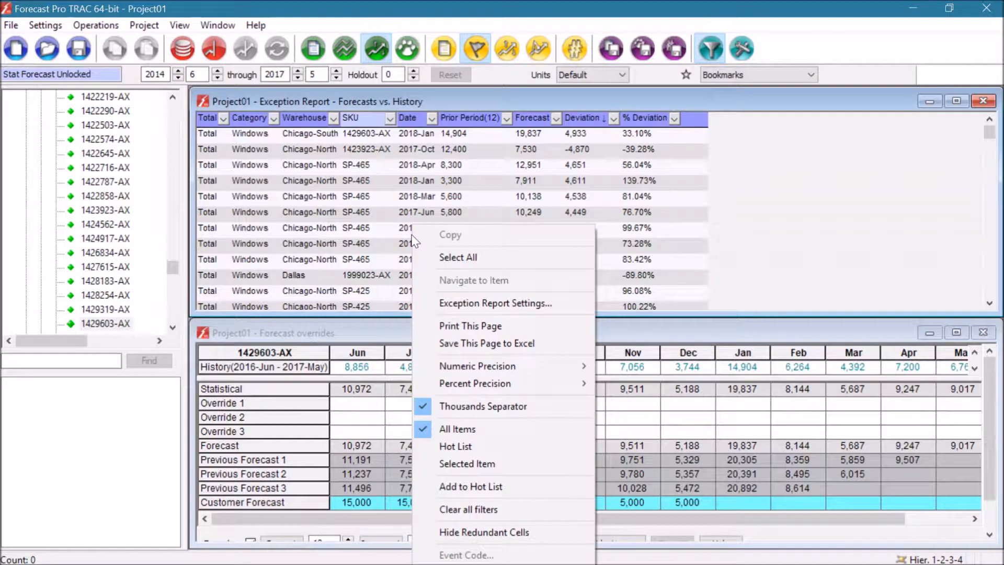
{"action": "left_click", "coordinate": [448, 304]}
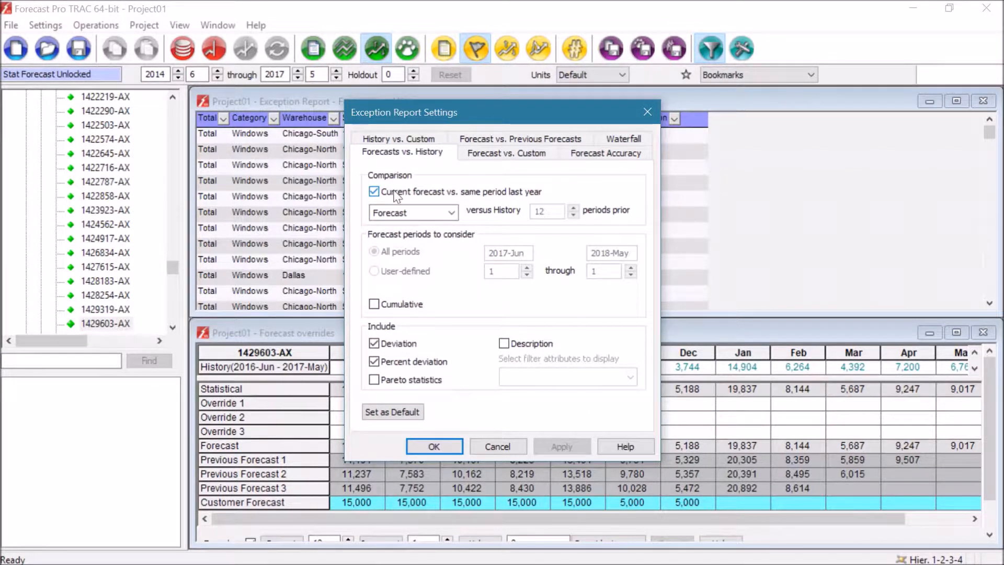
{"action": "left_click", "coordinate": [453, 214]}
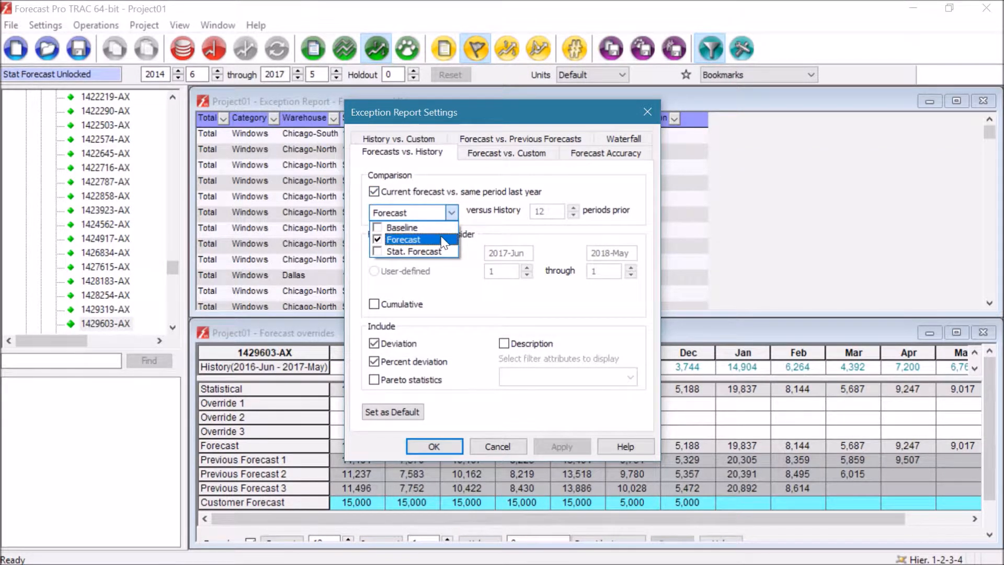
{"action": "left_click", "coordinate": [437, 286]}
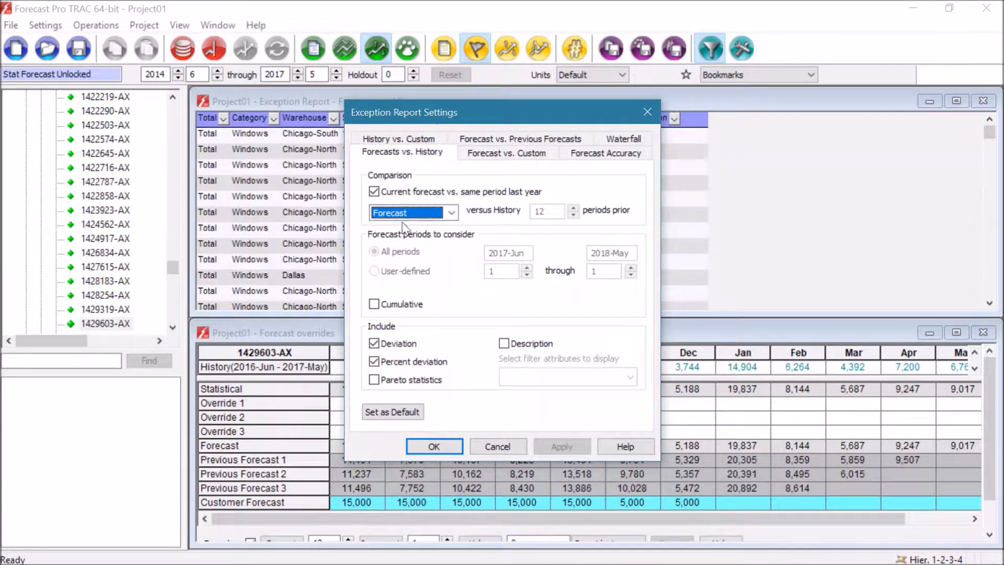
- Turn off the same-period-last-year comparison, try a history offset of 3 periods prior, and set it back to 12
{"action": "left_click", "coordinate": [374, 191]}
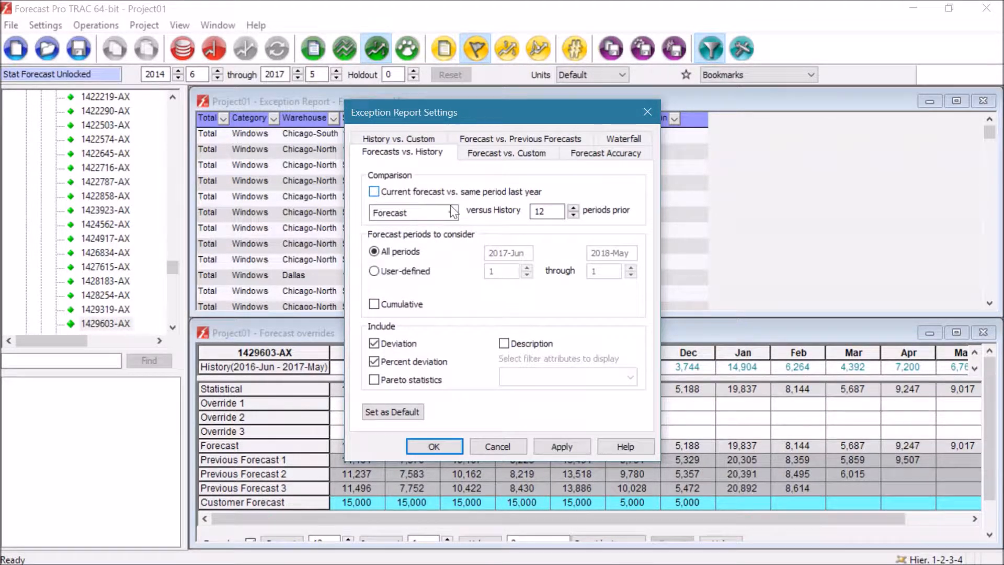
{"action": "double_click", "coordinate": [544, 211]}
{"action": "type", "text": "3"}
{"action": "double_click", "coordinate": [544, 211]}
{"action": "type", "text": "12"}
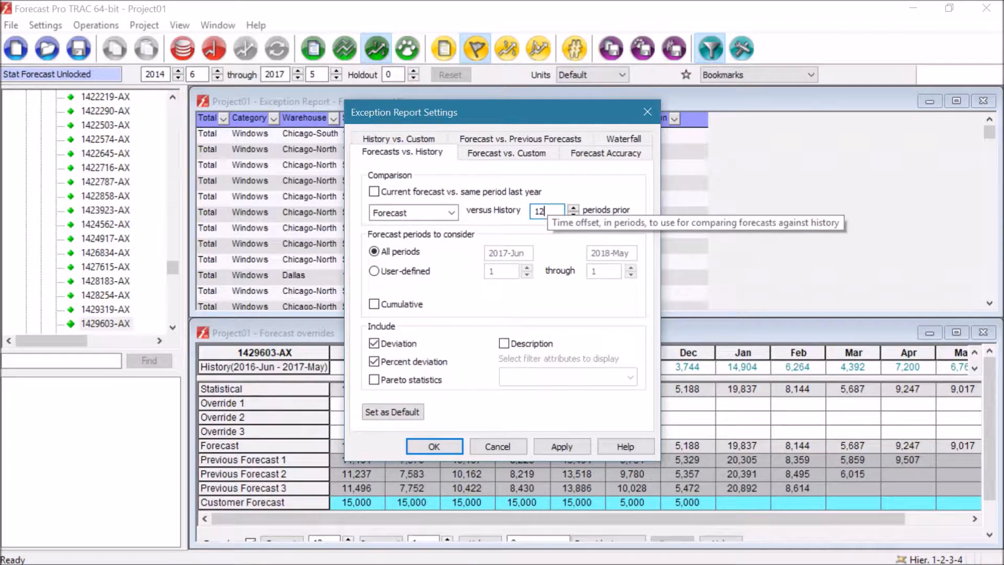
- Limit the forecast periods to consider to a user-defined range of 1 through 3
{"action": "left_click", "coordinate": [375, 271]}
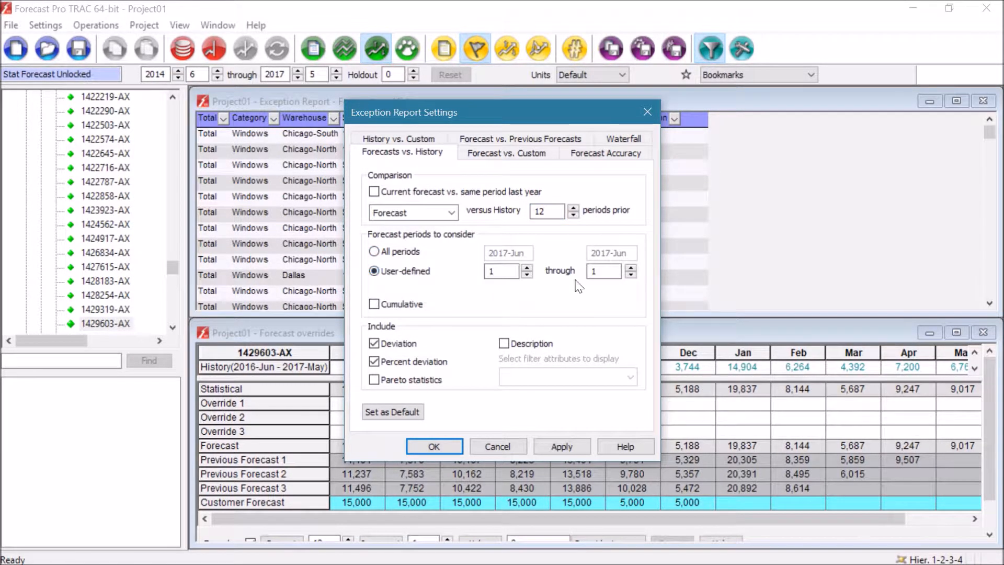
{"action": "left_click", "coordinate": [631, 268]}
{"action": "left_click", "coordinate": [631, 268]}
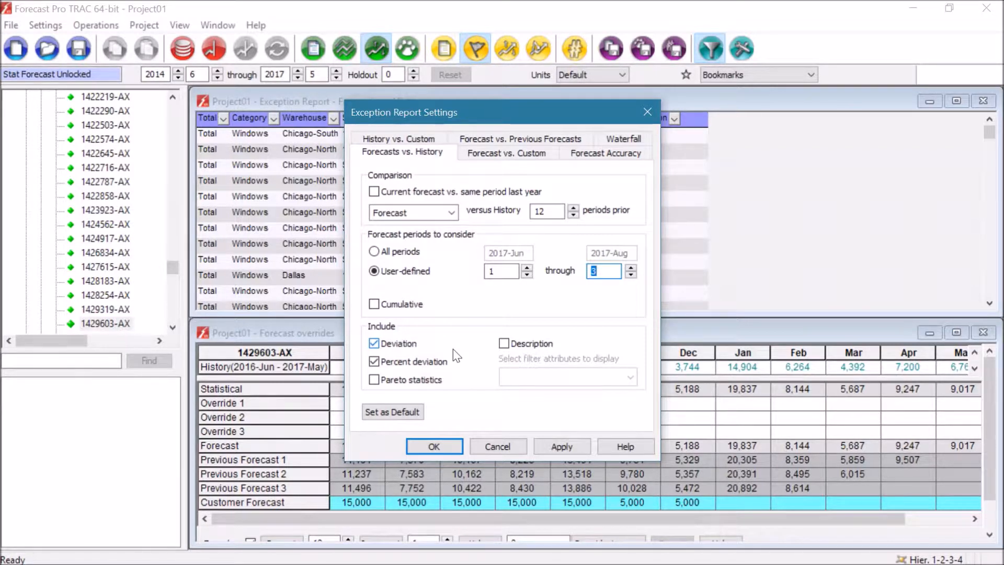
- Re-enable the comparison of the current forecast against the same period last year and accept the report settings
{"action": "left_click", "coordinate": [451, 218]}
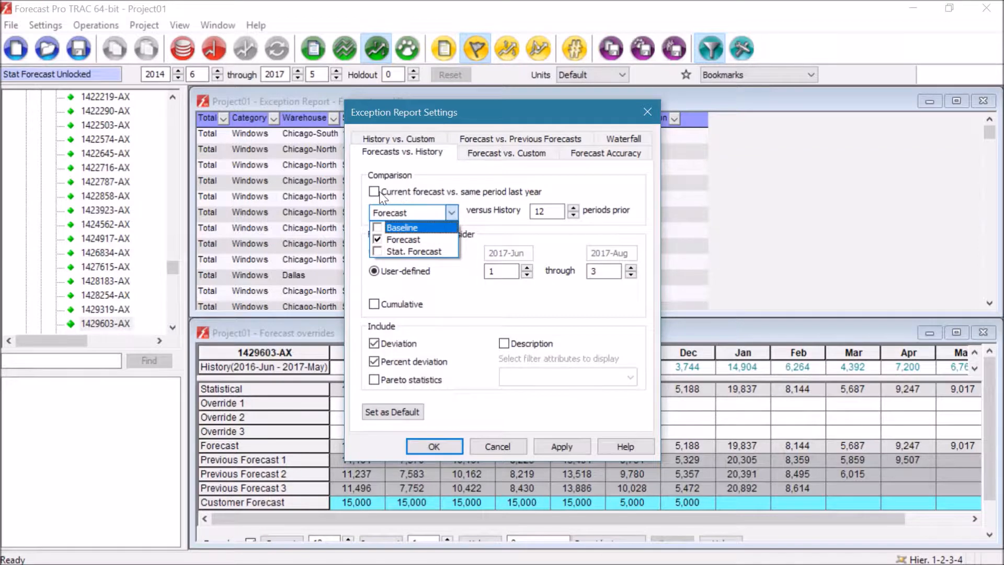
{"action": "left_click", "coordinate": [374, 192]}
{"action": "left_click", "coordinate": [374, 192]}
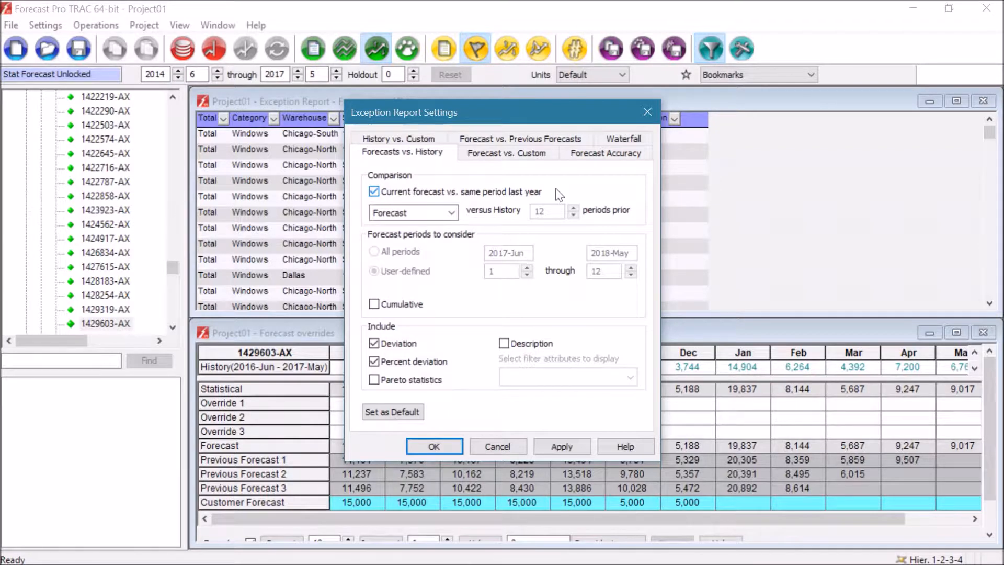
{"action": "left_click", "coordinate": [441, 448]}
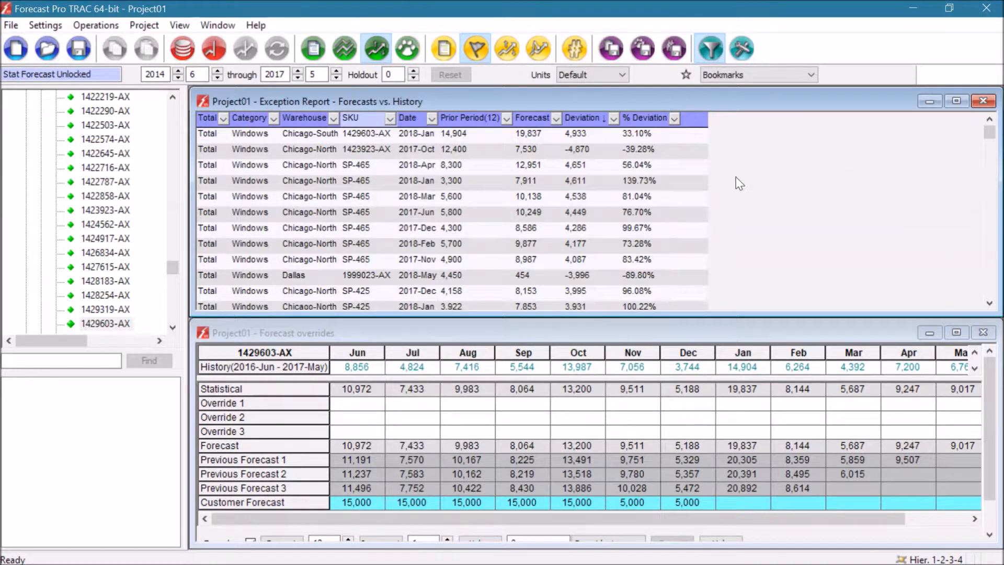
- Compare the January forecast and prior-year history of SKU 1429603-AX between the exception report and the overrides table, including its deviations
{"action": "left_click", "coordinate": [375, 136]}
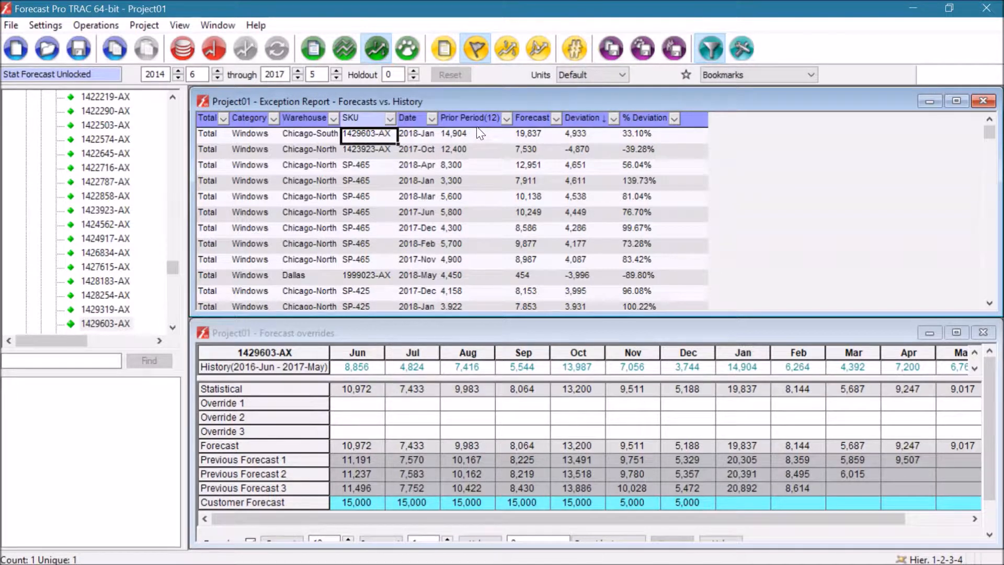
{"action": "left_click", "coordinate": [524, 134]}
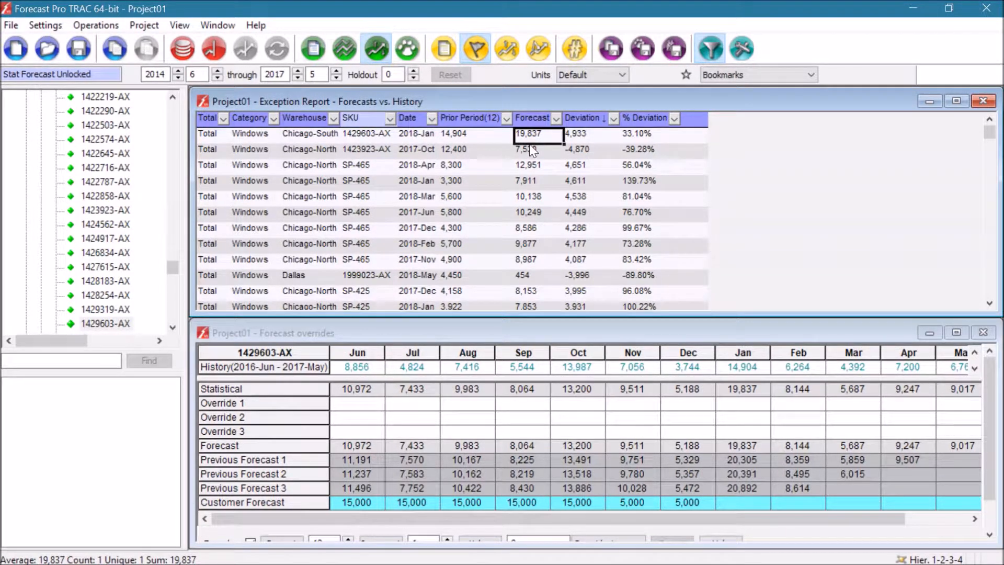
{"action": "left_click", "coordinate": [751, 446]}
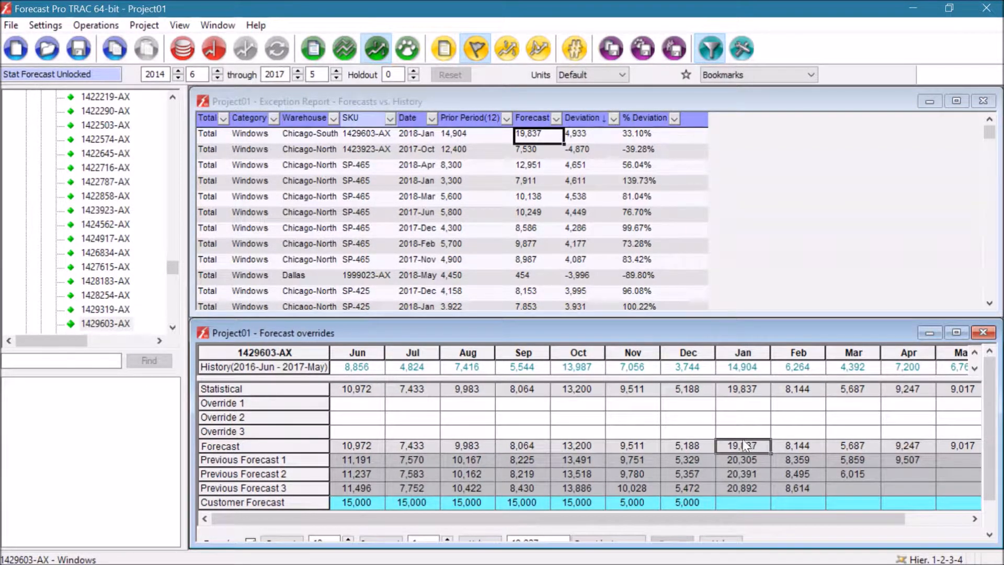
{"action": "left_click", "coordinate": [748, 367]}
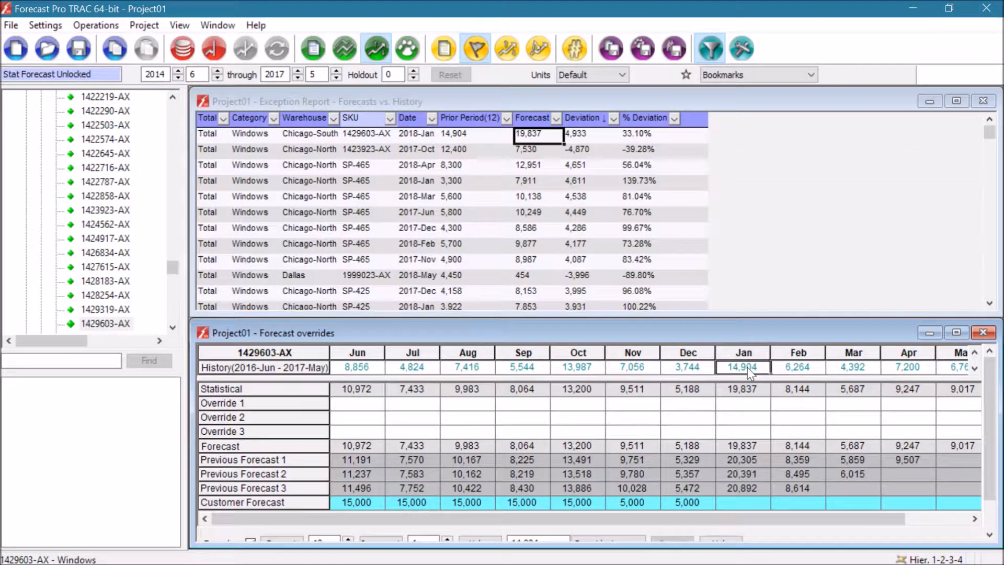
{"action": "left_click", "coordinate": [594, 136]}
{"action": "left_click", "coordinate": [660, 134]}
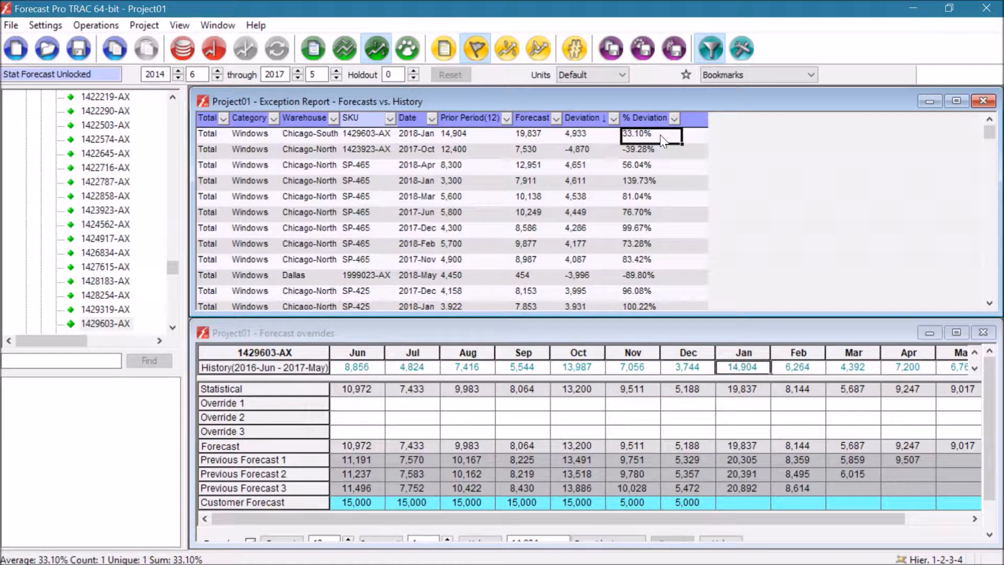
- Check the Deviation column's sort settings and display SKU 1423923-AX from the exception report in the forecast overrides
{"action": "left_click", "coordinate": [614, 120]}
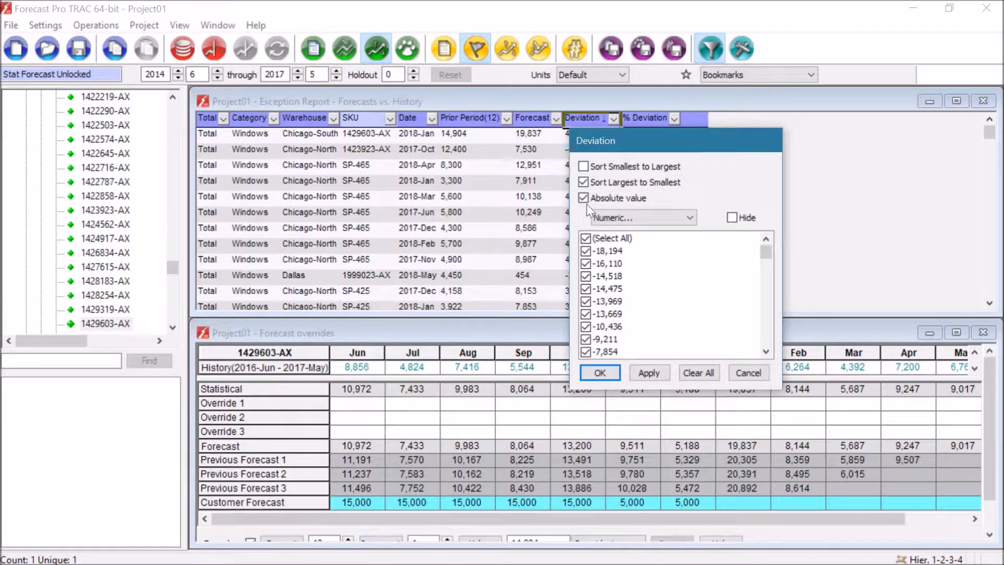
{"action": "left_click", "coordinate": [745, 372]}
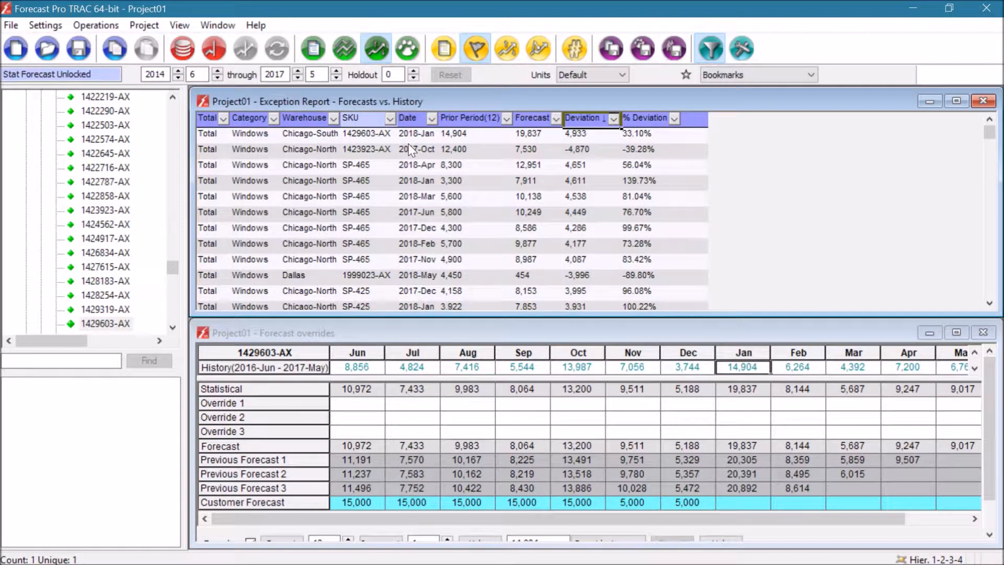
{"action": "left_click", "coordinate": [392, 151]}
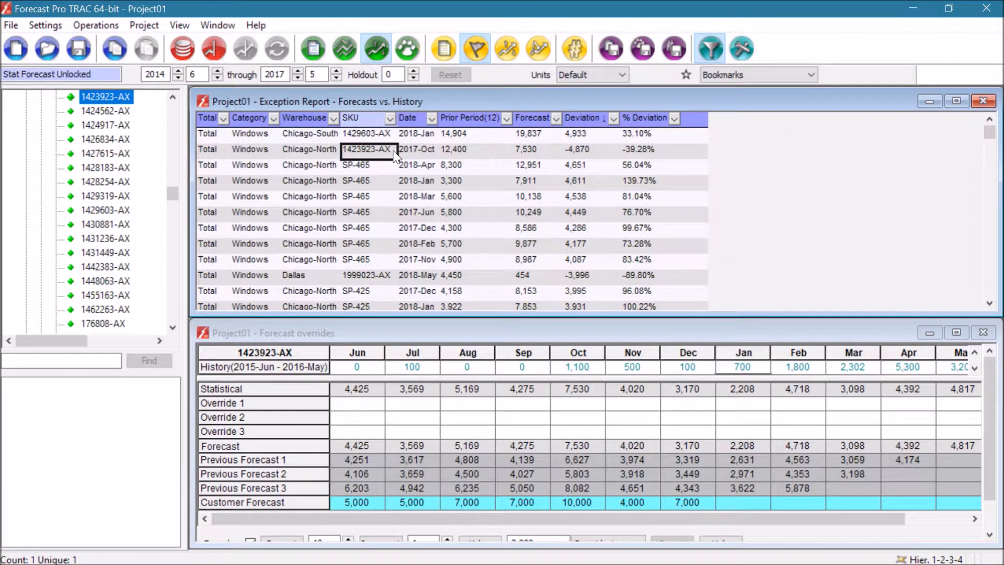
- Switch the exception report settings to Forecast vs. Custom and compare Forecast against Customer Forecast
{"action": "right_click", "coordinate": [491, 200]}
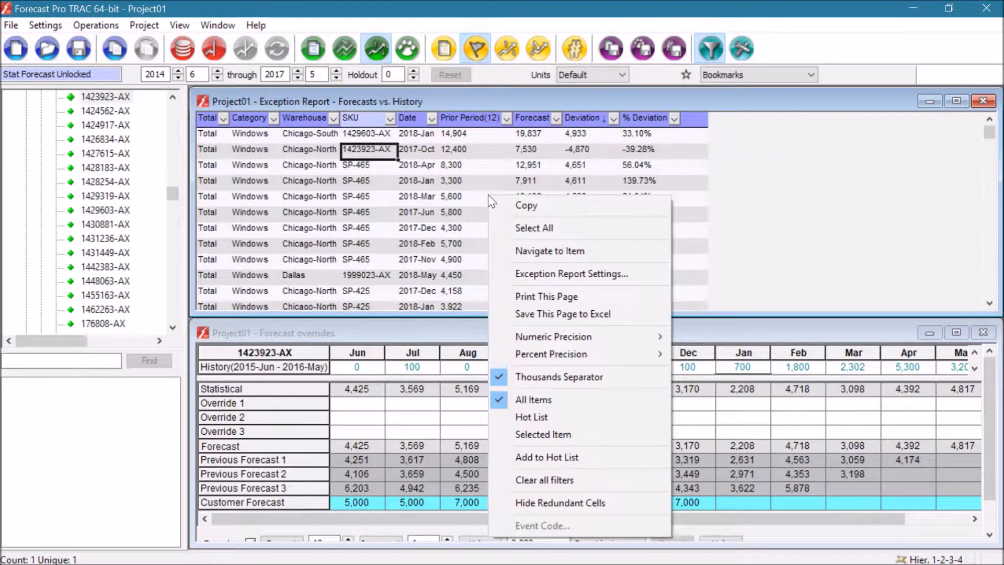
{"action": "left_click", "coordinate": [521, 272]}
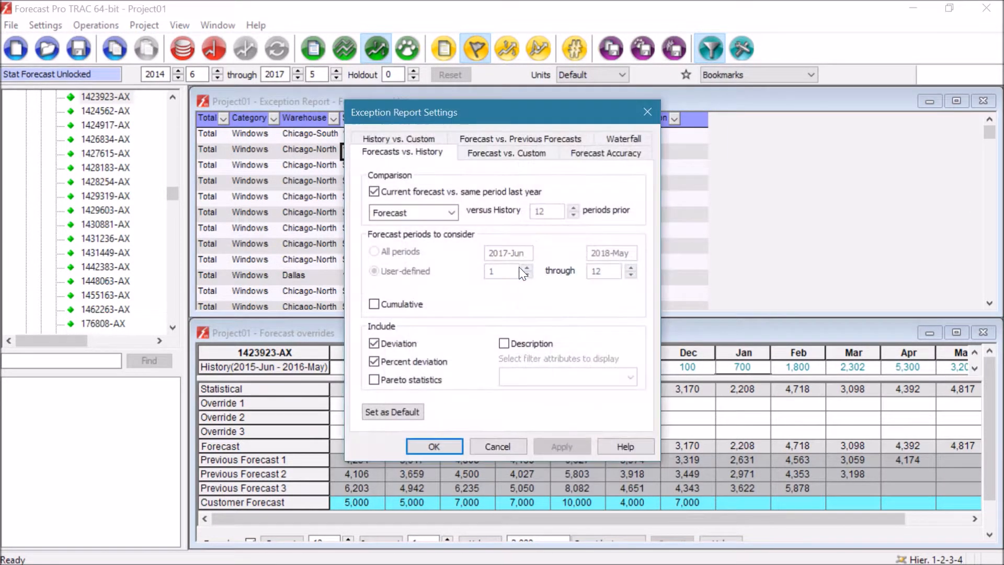
{"action": "left_click", "coordinate": [521, 154]}
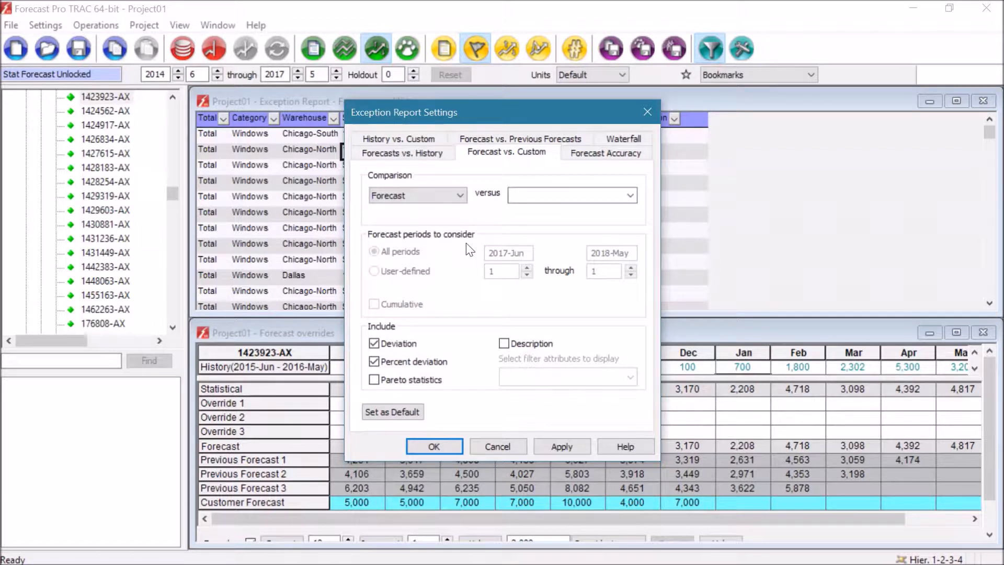
{"action": "left_click", "coordinate": [457, 196]}
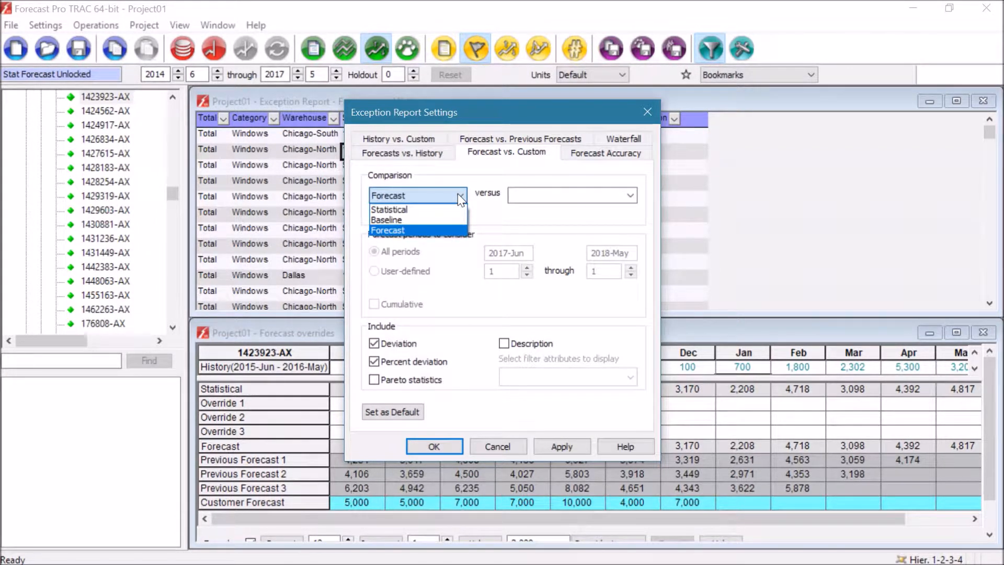
{"action": "left_click", "coordinate": [632, 194]}
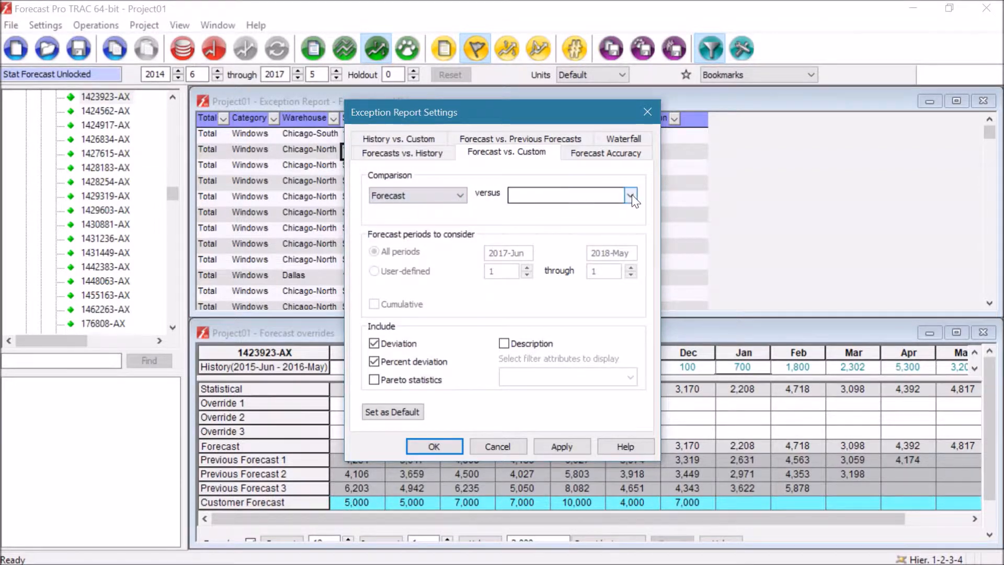
{"action": "left_click", "coordinate": [632, 194]}
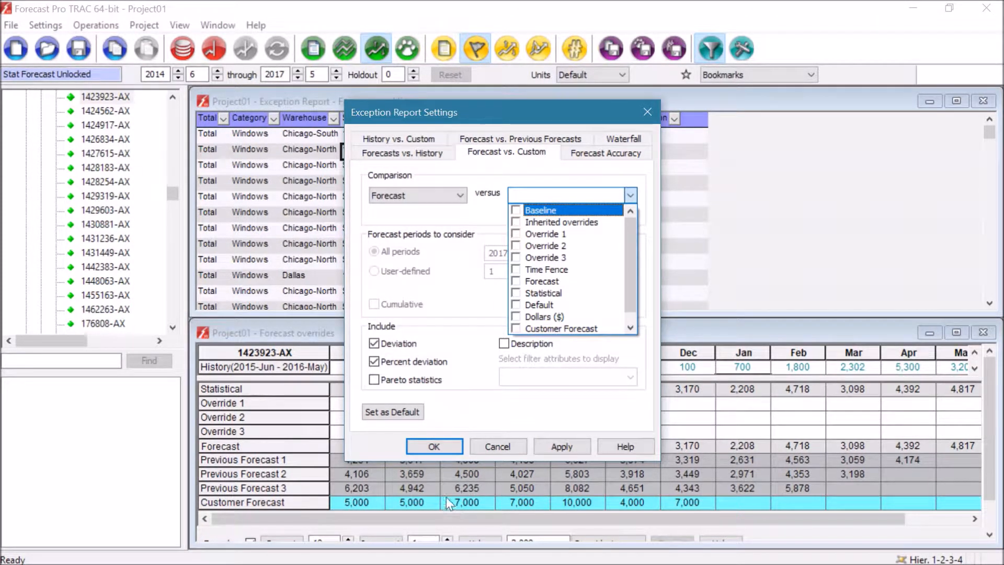
{"action": "left_click", "coordinate": [516, 331]}
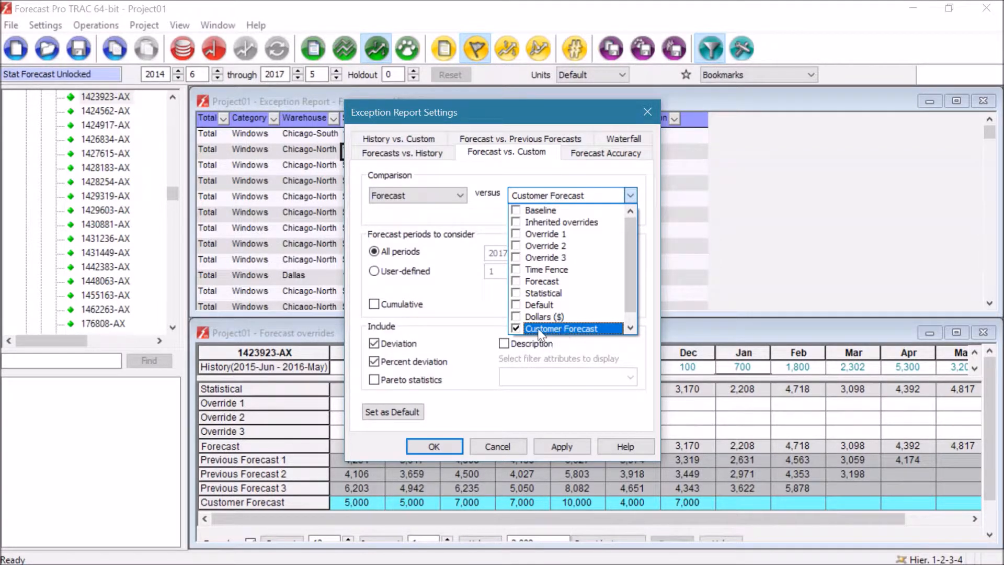
{"action": "left_click", "coordinate": [447, 249]}
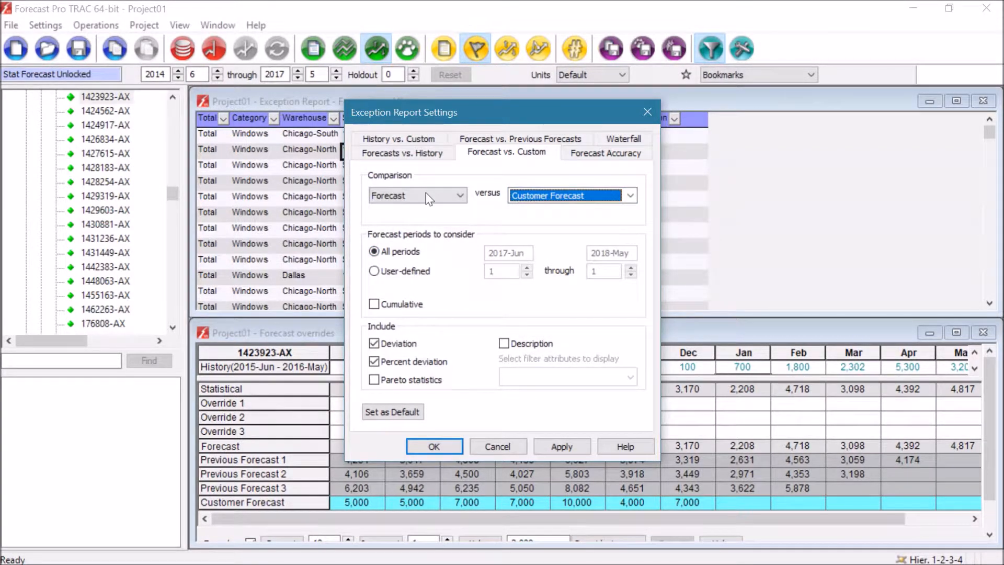
- Restrict the custom comparison to user-defined forecast periods 1 through 3 and generate the report
{"action": "left_click", "coordinate": [380, 272]}
{"action": "left_click", "coordinate": [631, 268]}
{"action": "left_click", "coordinate": [631, 268]}
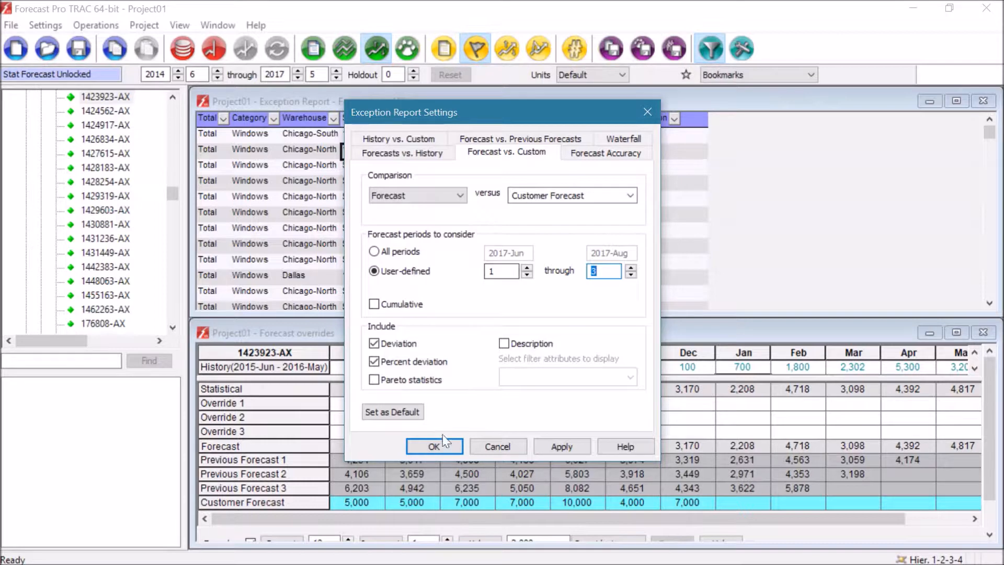
{"action": "left_click", "coordinate": [434, 447]}
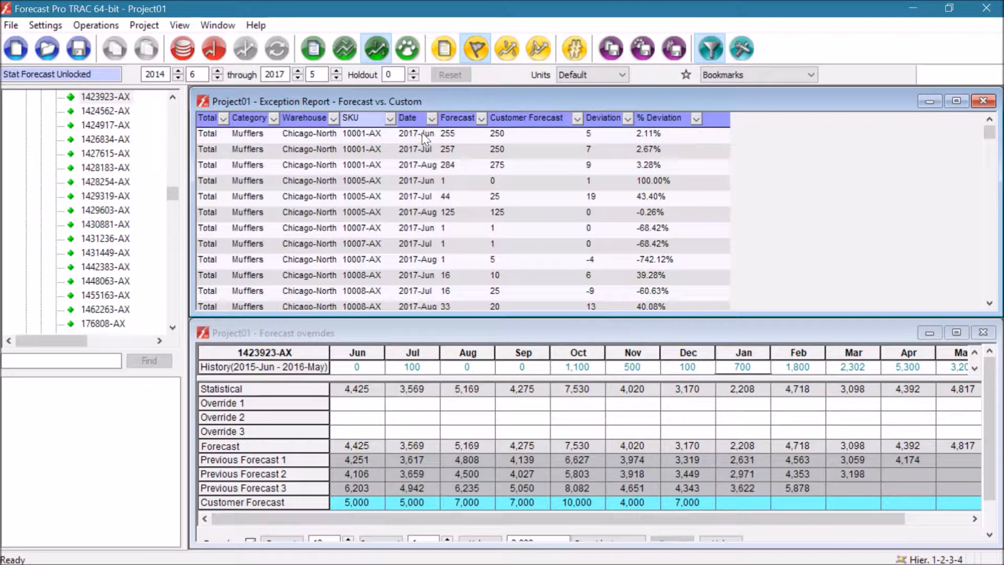
- Examine the forecast, customer forecast, deviation and percent deviation values in the three rows of SKU 10001-AX
{"action": "left_click_drag", "start_coordinate": [447, 134], "coordinate": [512, 162]}
{"action": "left_click_drag", "start_coordinate": [601, 132], "coordinate": [604, 167]}
{"action": "left_click_drag", "start_coordinate": [654, 133], "coordinate": [660, 162]}
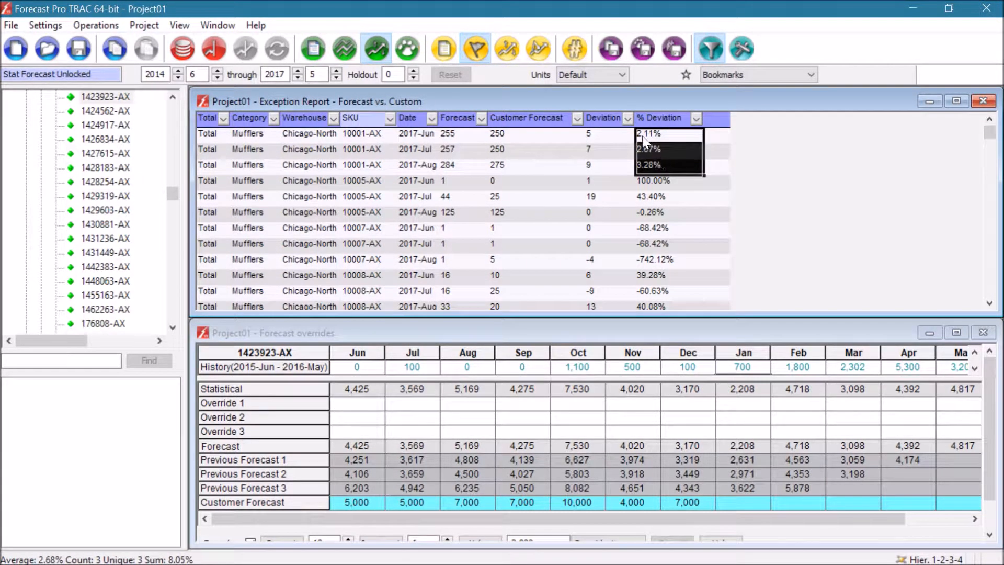
- Sort the Forecast vs. Custom report by Deviation from largest to smallest using absolute values
{"action": "left_click", "coordinate": [627, 118]}
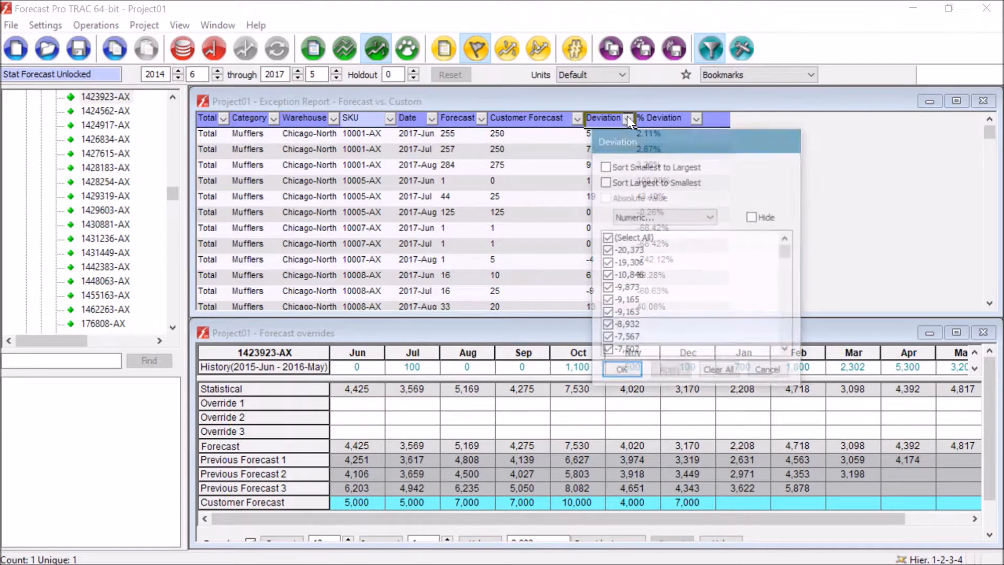
{"action": "left_click", "coordinate": [624, 183]}
{"action": "left_click", "coordinate": [623, 197]}
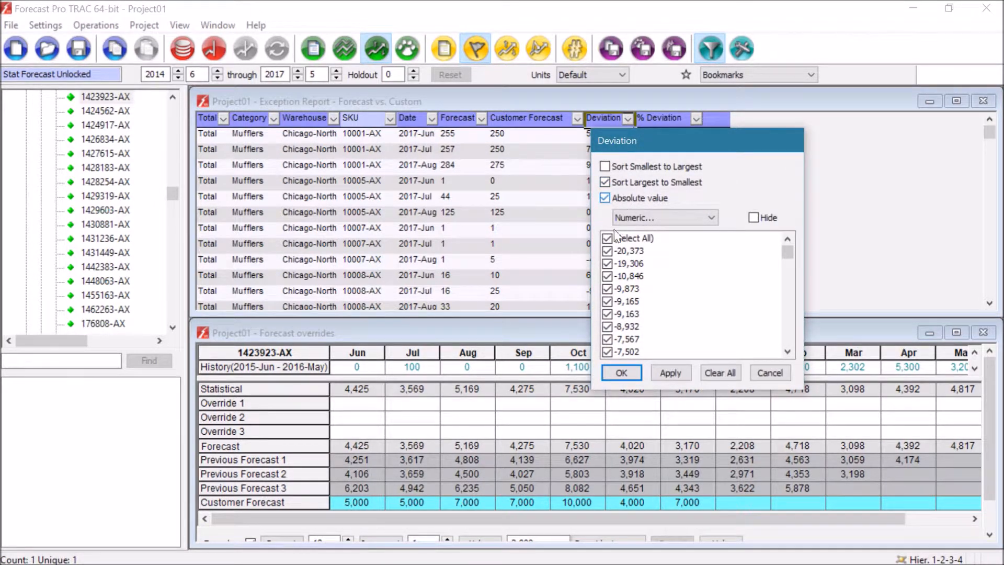
{"action": "left_click", "coordinate": [612, 372]}
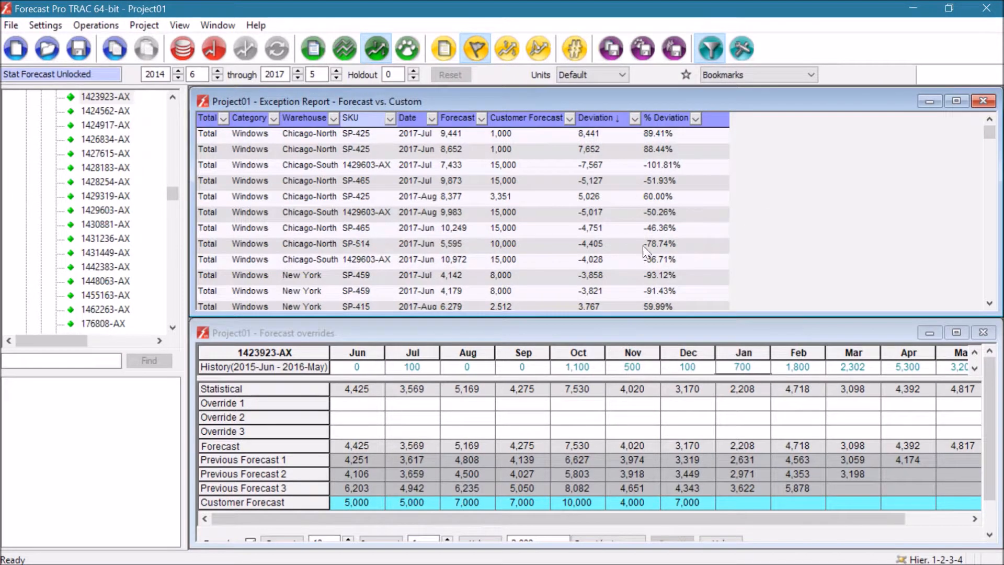
- Examine SP-425's July 2017 exception row and compare its June to August Forecast and Customer Forecast values in the overrides grid
{"action": "left_click", "coordinate": [367, 135]}
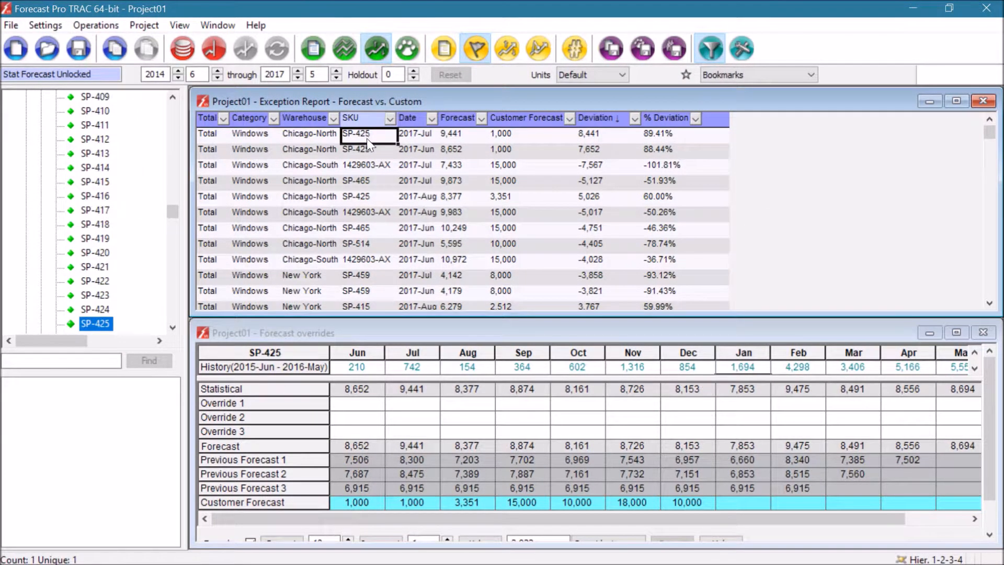
{"action": "left_click", "coordinate": [456, 133]}
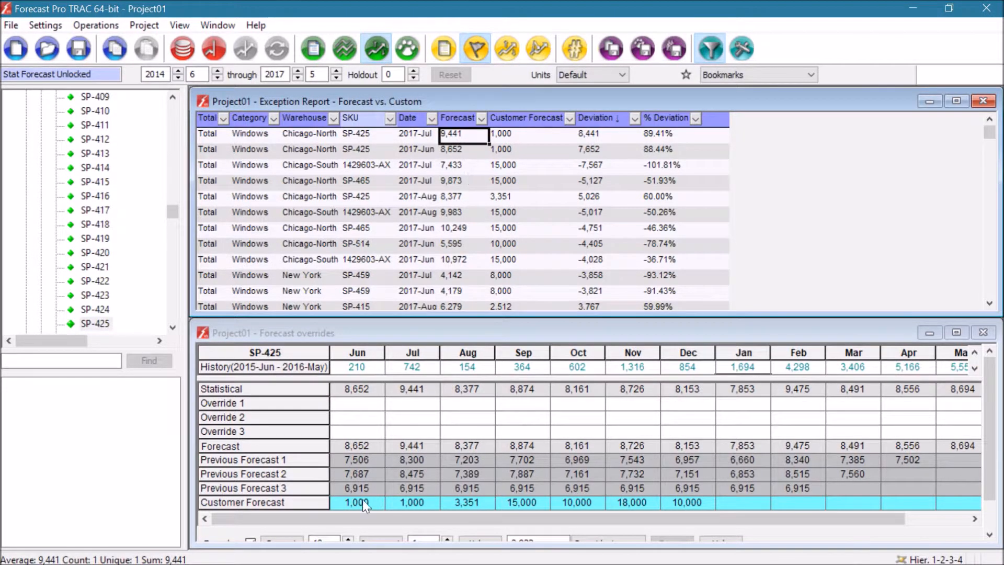
{"action": "left_click", "coordinate": [423, 444]}
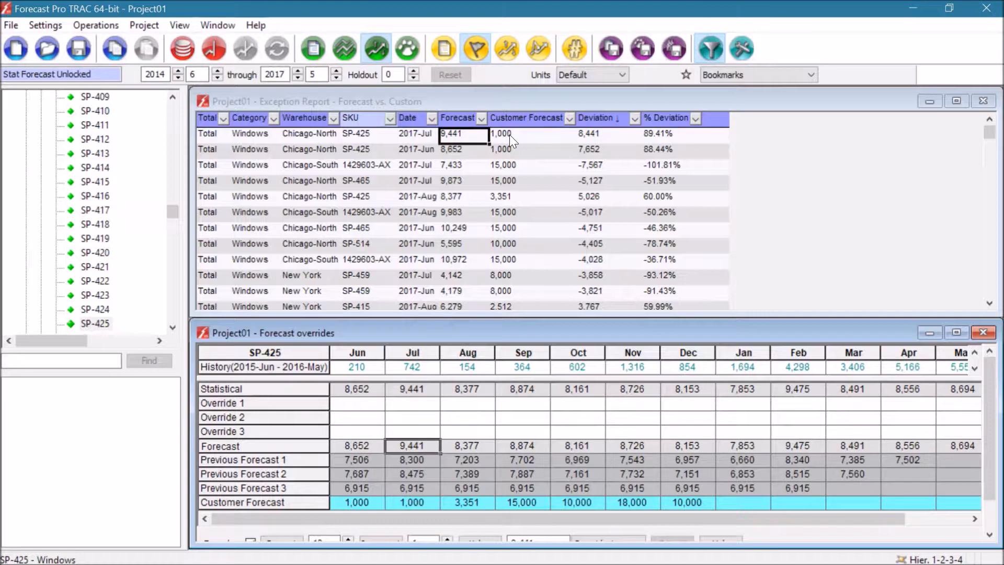
{"action": "left_click", "coordinate": [602, 139]}
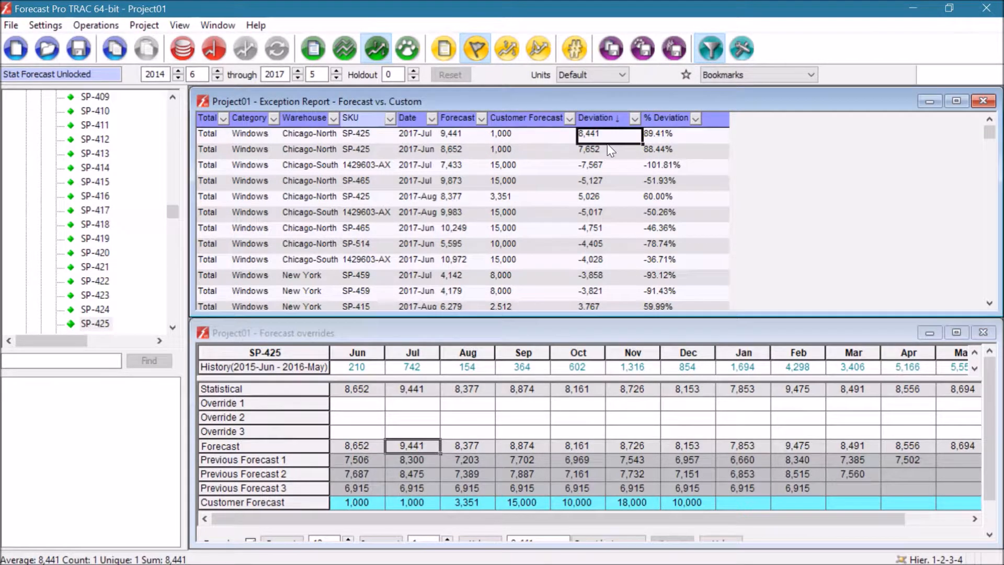
{"action": "left_click", "coordinate": [677, 134]}
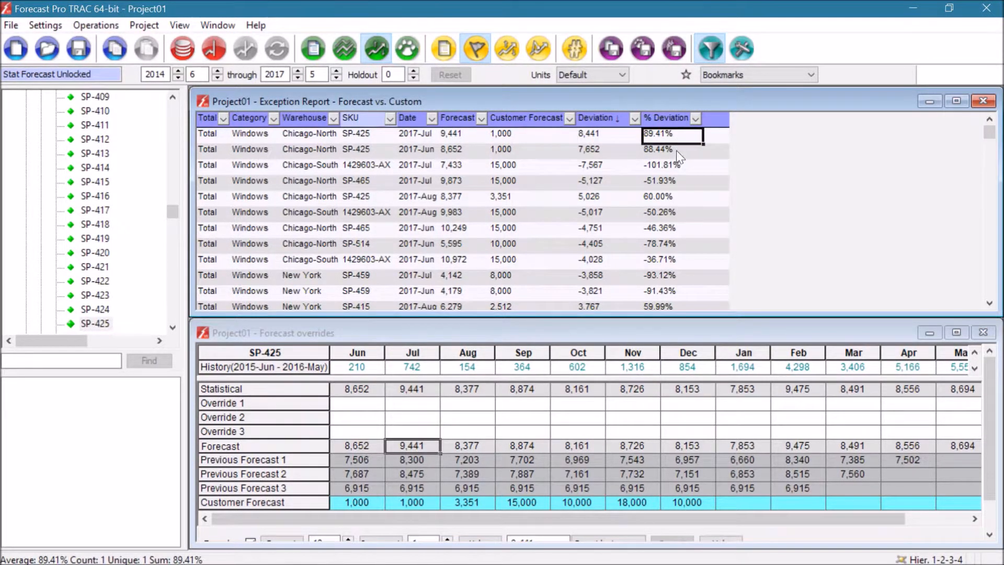
{"action": "left_click_drag", "start_coordinate": [346, 445], "coordinate": [502, 445]}
{"action": "left_click_drag", "start_coordinate": [348, 501], "coordinate": [513, 496]}
{"action": "left_click", "coordinate": [477, 414]}
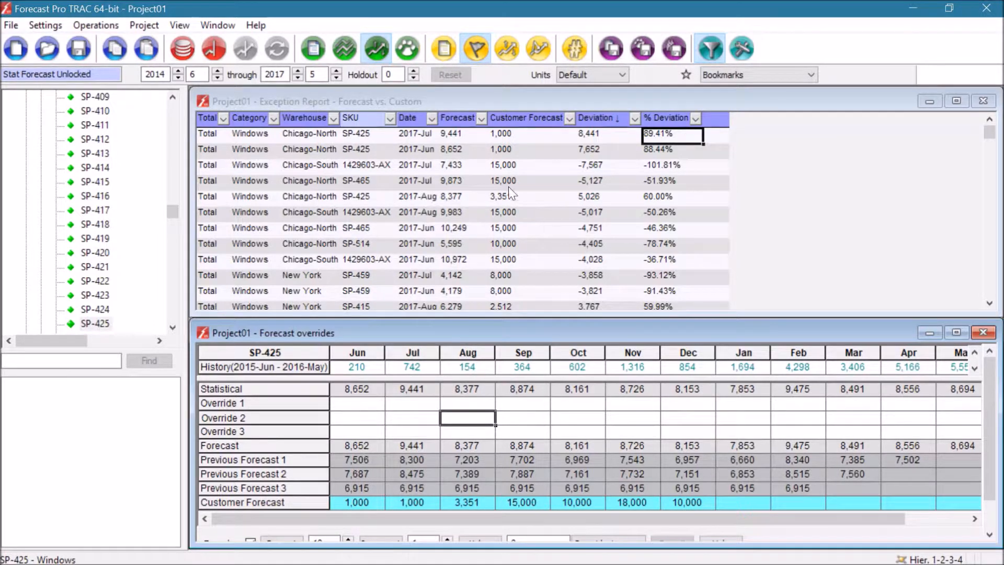
- Switch the exception report to Forecast Accuracy, comparing History against Forecast with a lead time of 1, and generate it
{"action": "right_click", "coordinate": [469, 180]}
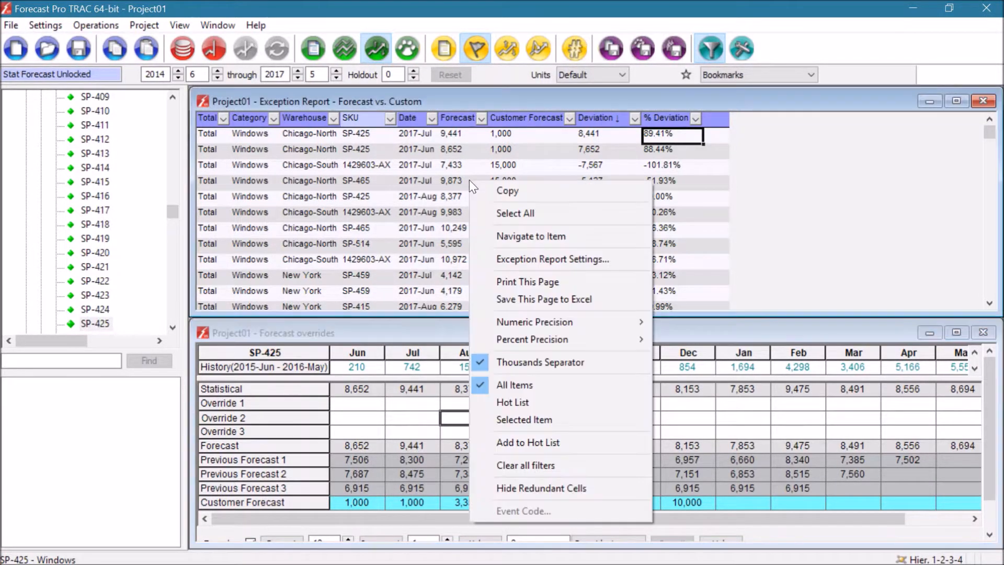
{"action": "left_click", "coordinate": [494, 259]}
{"action": "left_click", "coordinate": [593, 159]}
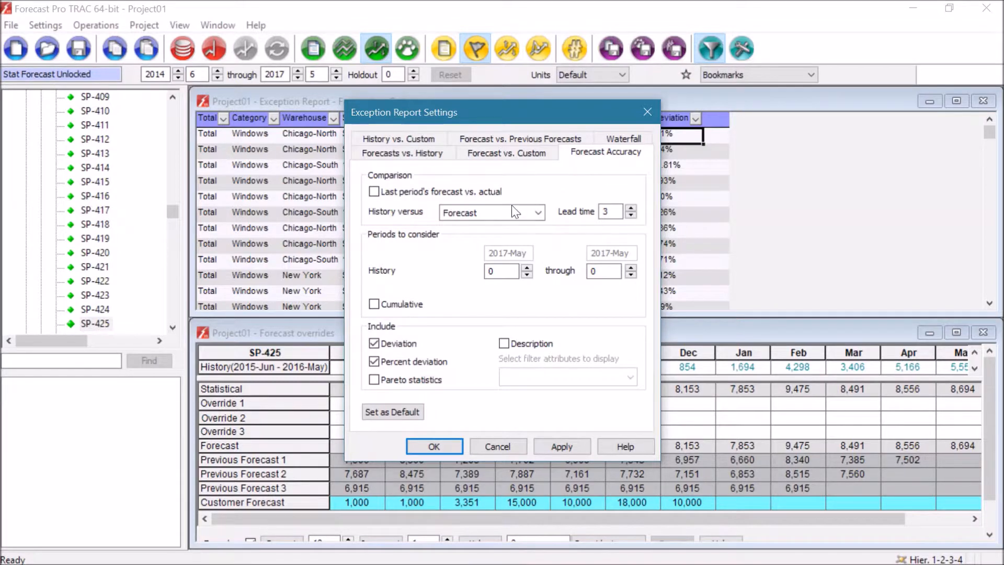
{"action": "left_click", "coordinate": [538, 213]}
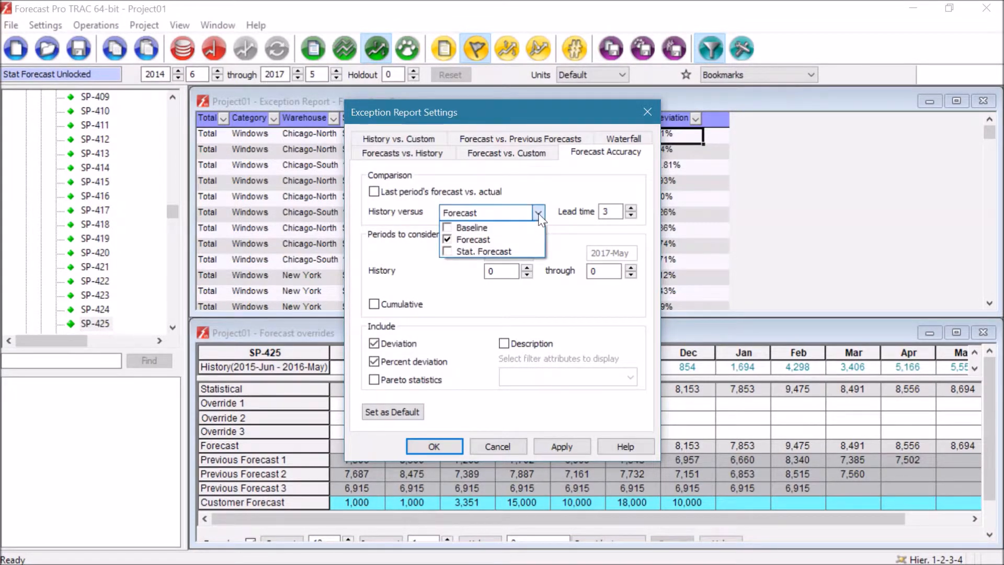
{"action": "left_click", "coordinate": [553, 193]}
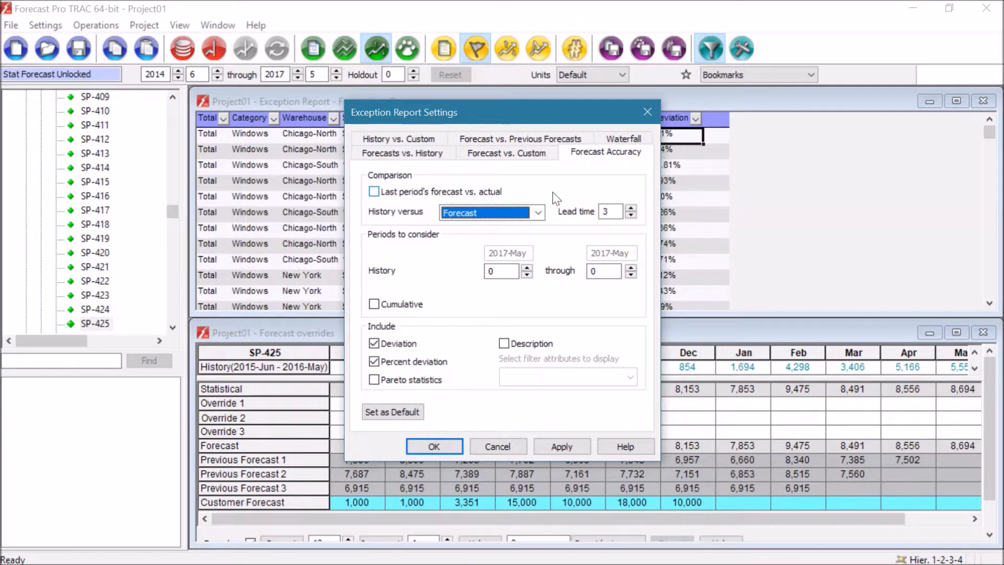
{"action": "left_click", "coordinate": [631, 215]}
{"action": "left_click", "coordinate": [631, 215]}
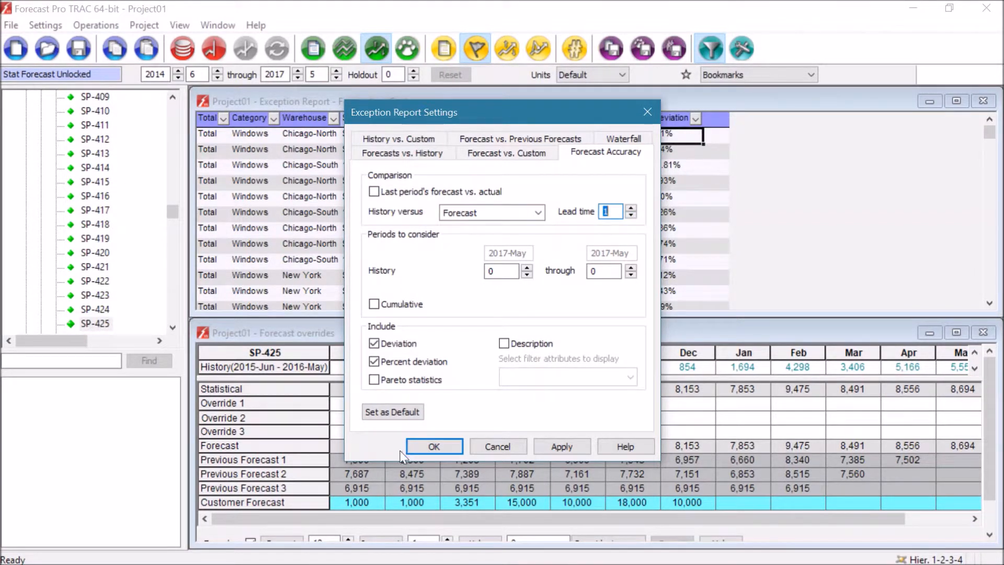
{"action": "left_click", "coordinate": [432, 447]}
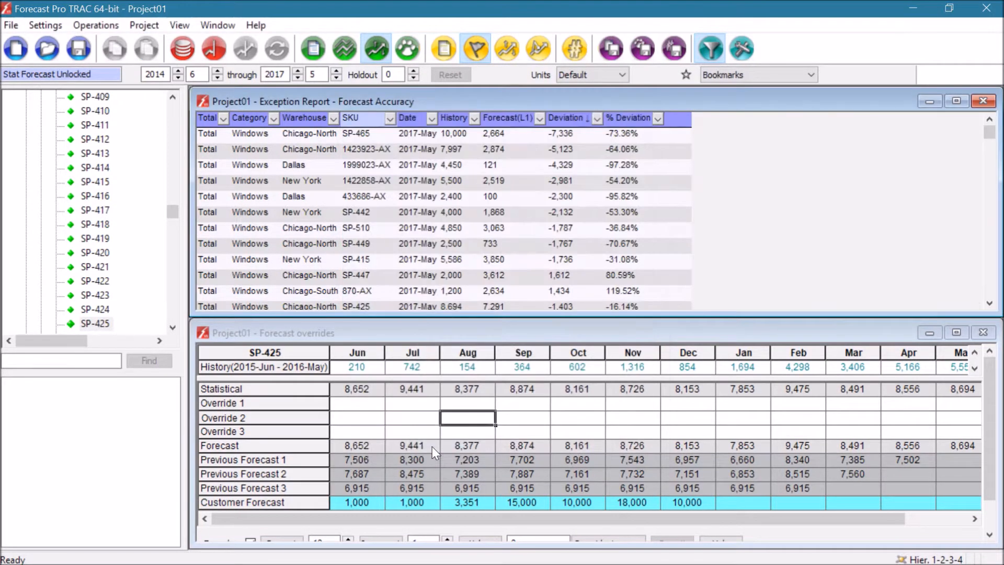
- Change the Forecast overrides history display to Time Series and bring the 2017 months into view
{"action": "left_click", "coordinate": [614, 517]}
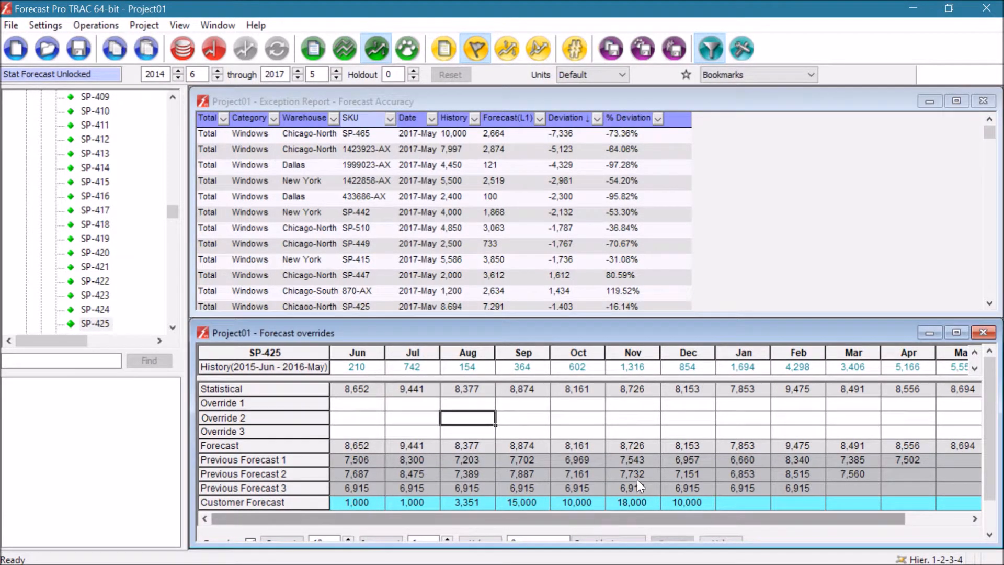
{"action": "scroll", "coordinate": [658, 472], "scroll_direction": "down", "scroll_amount": 1}
{"action": "left_click", "coordinate": [747, 536]}
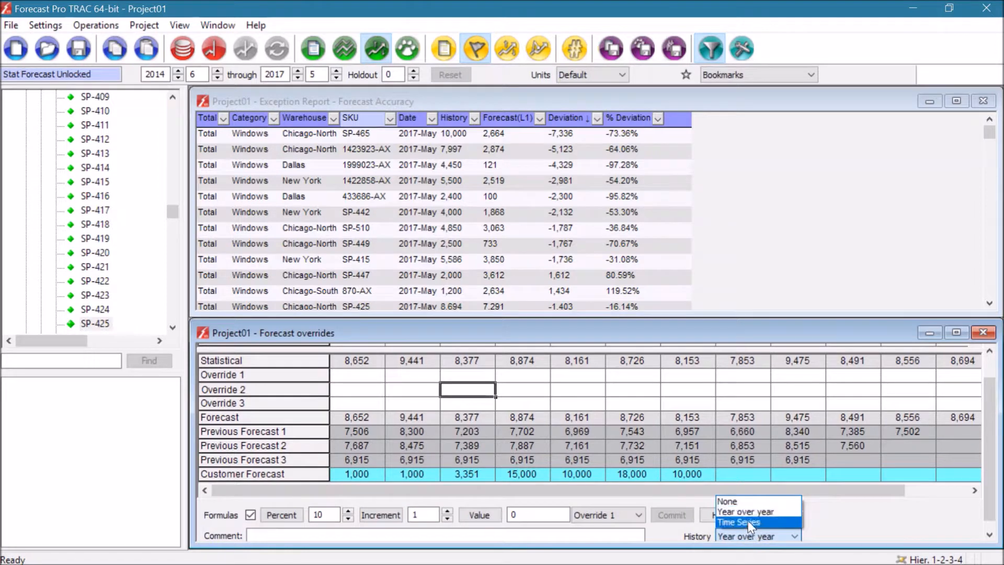
{"action": "left_click", "coordinate": [747, 519]}
{"action": "left_click", "coordinate": [694, 494]}
{"action": "left_click_drag", "start_coordinate": [599, 506], "coordinate": [532, 507]}
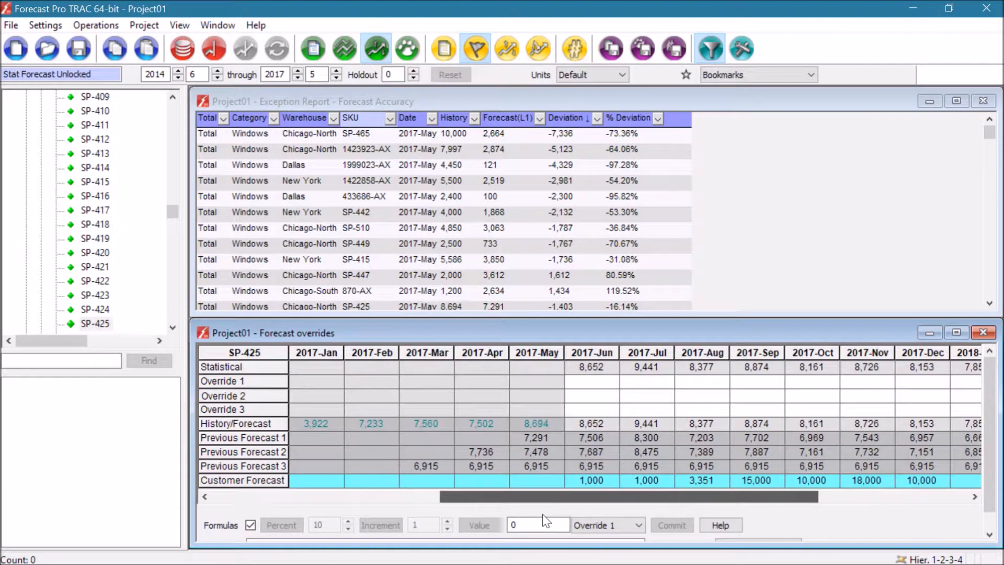
- Examine the Previous Forecast 1, 2 and 3 rows of SP-425 in the Forecast overrides grid
{"action": "left_click", "coordinate": [264, 442]}
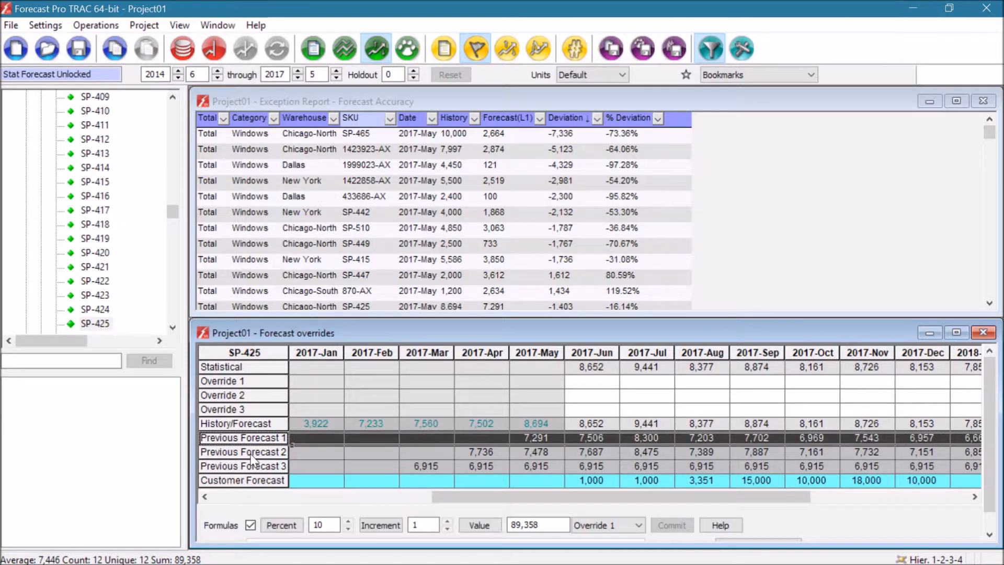
{"action": "left_click", "coordinate": [252, 455]}
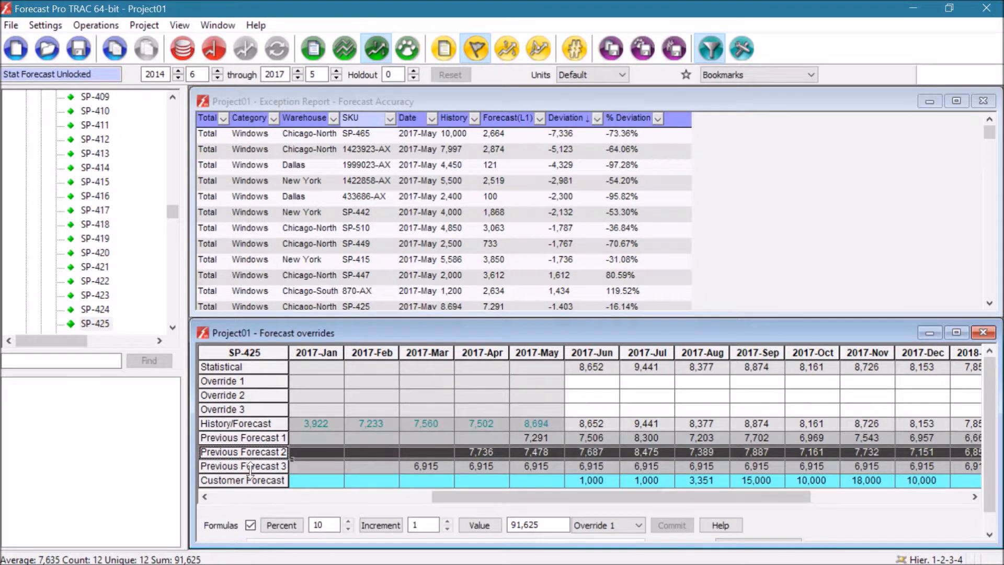
{"action": "left_click", "coordinate": [251, 467]}
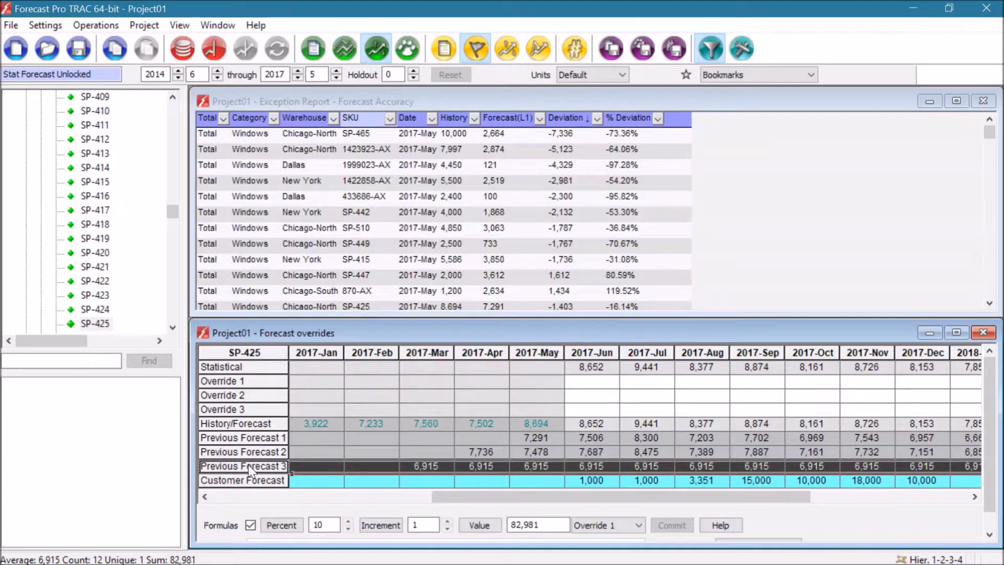
{"action": "left_click", "coordinate": [289, 437]}
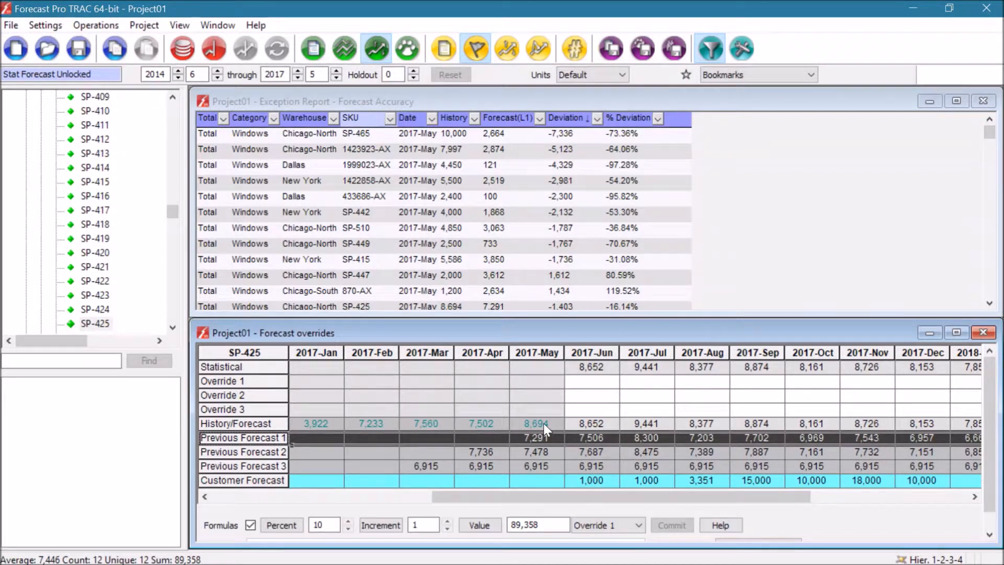
- Compare SP-465's May 2017 history, lead-1 forecast and deviations in the report with its history and previous forecast rows in the overrides grid
{"action": "left_click", "coordinate": [418, 134]}
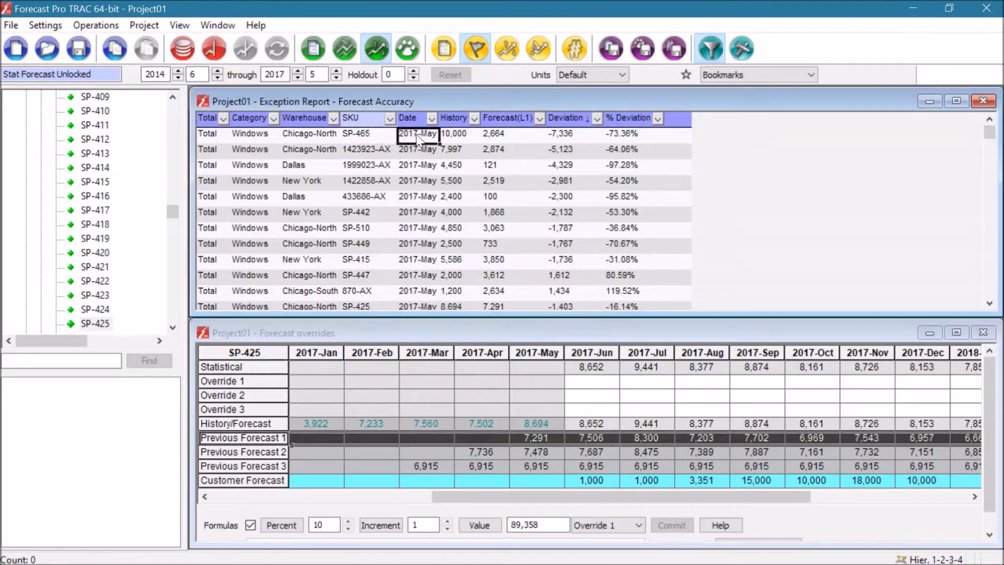
{"action": "left_click", "coordinate": [544, 428]}
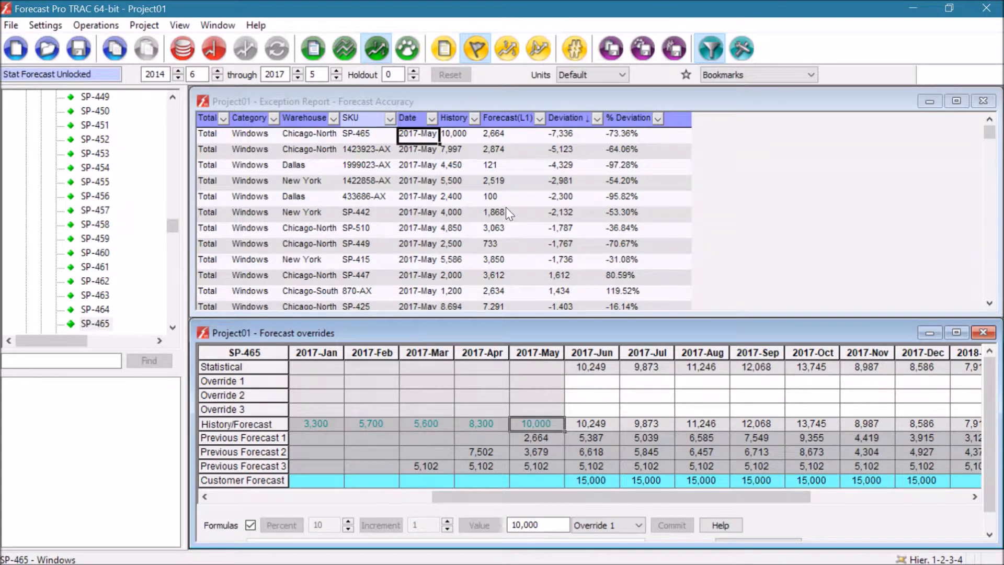
{"action": "left_click", "coordinate": [497, 134]}
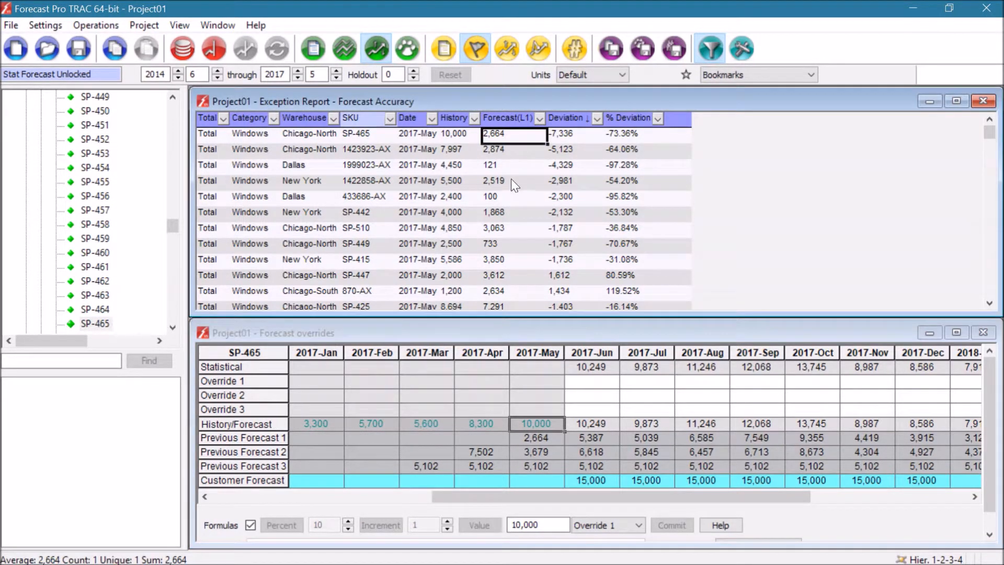
{"action": "left_click", "coordinate": [547, 436]}
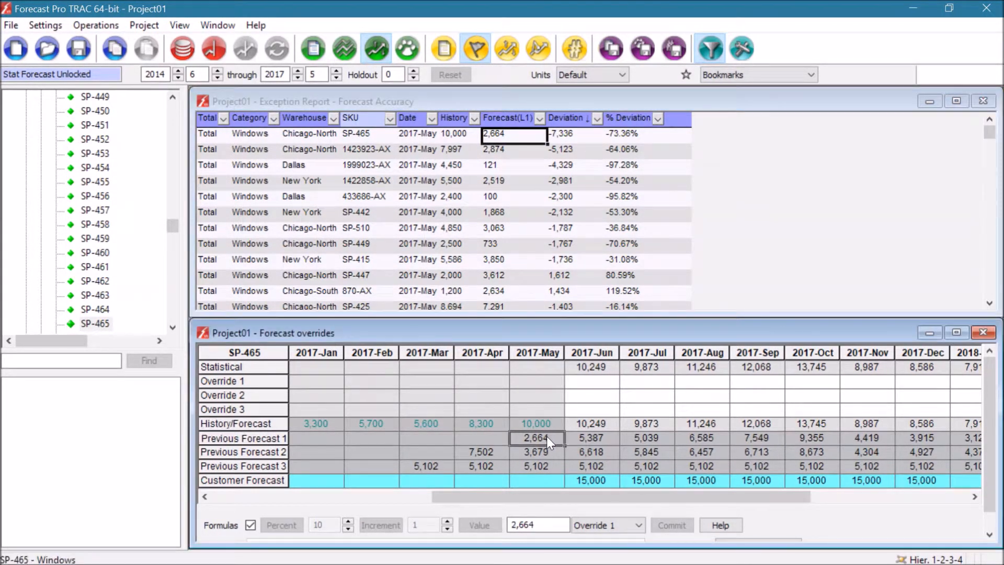
{"action": "left_click", "coordinate": [567, 135]}
{"action": "left_click", "coordinate": [631, 136]}
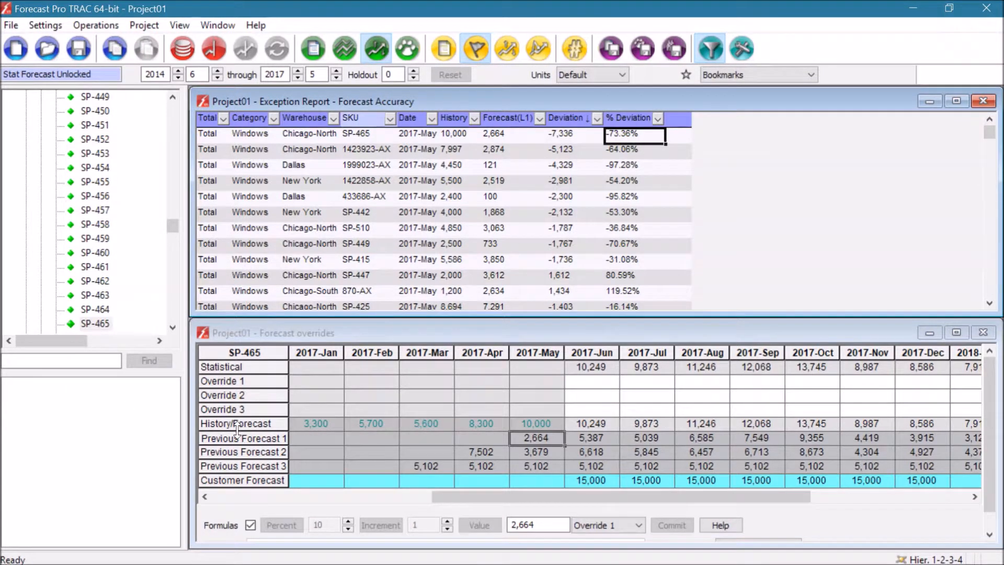
{"action": "left_click", "coordinate": [281, 442]}
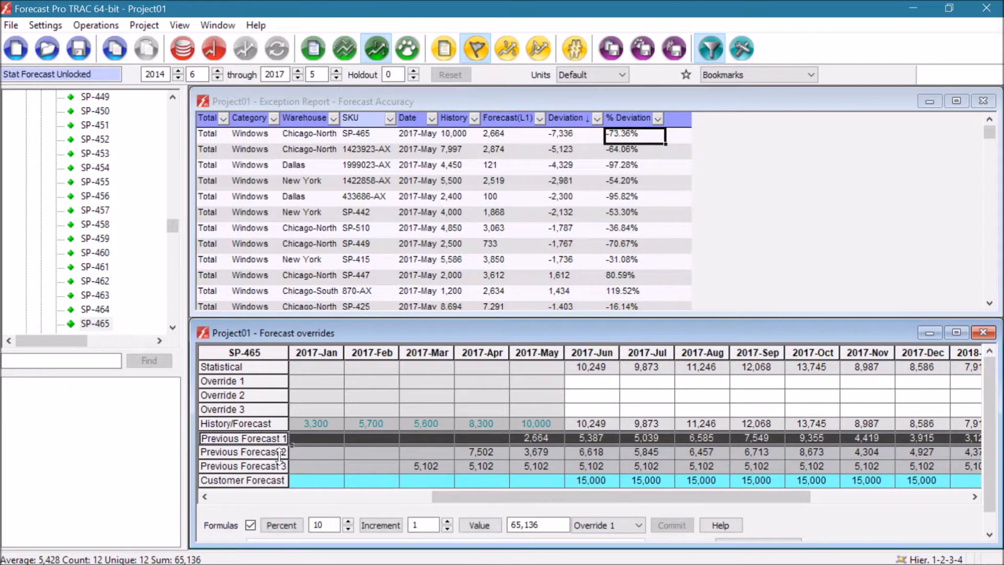
{"action": "left_click", "coordinate": [280, 453]}
{"action": "left_click", "coordinate": [281, 468]}
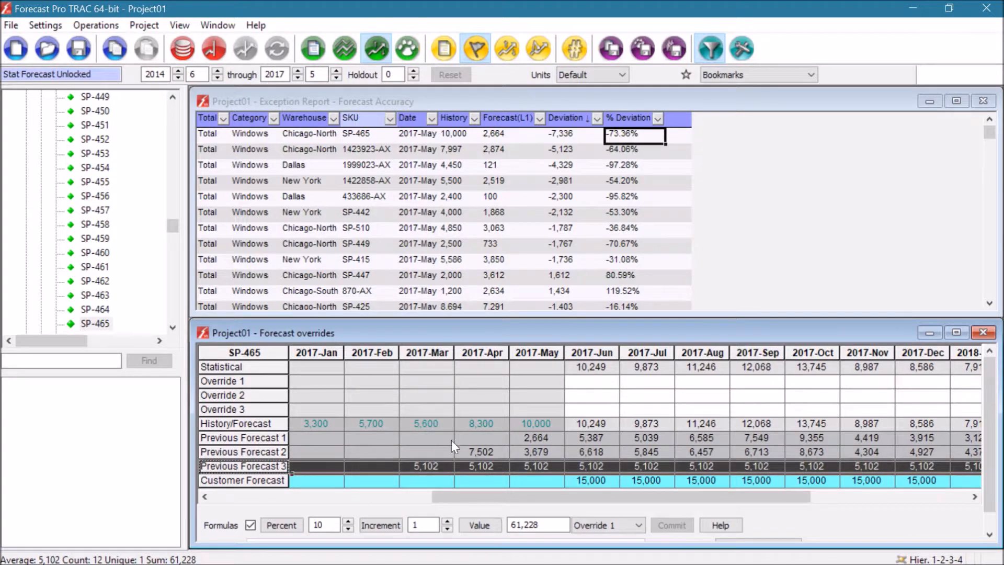
- Open the settings of the Forecast Accuracy exception report
{"action": "right_click", "coordinate": [496, 187]}
{"action": "left_click", "coordinate": [550, 260]}
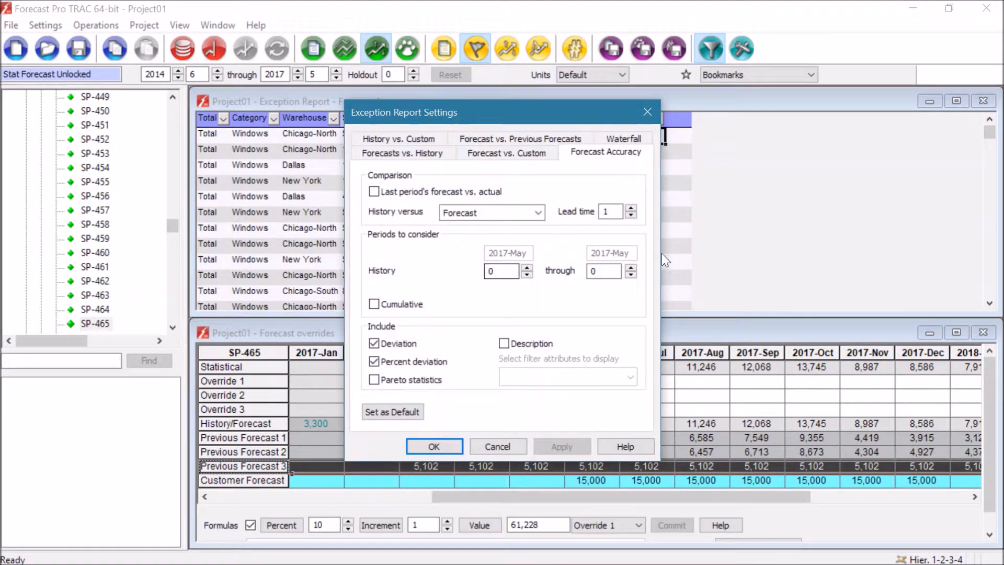
{"action": "left_click", "coordinate": [527, 275]}
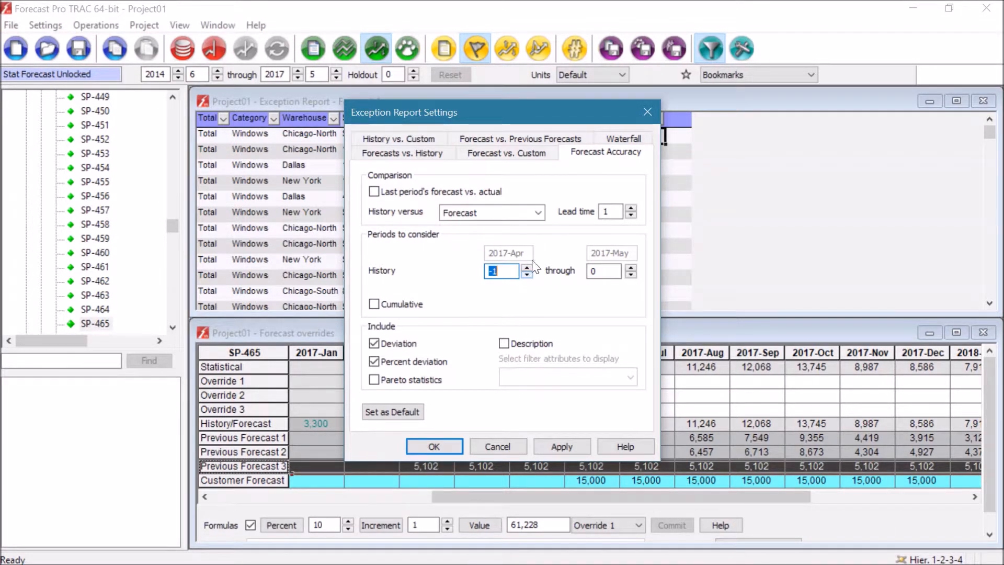
{"action": "left_click", "coordinate": [527, 274]}
{"action": "left_click", "coordinate": [527, 267]}
{"action": "left_click", "coordinate": [527, 268]}
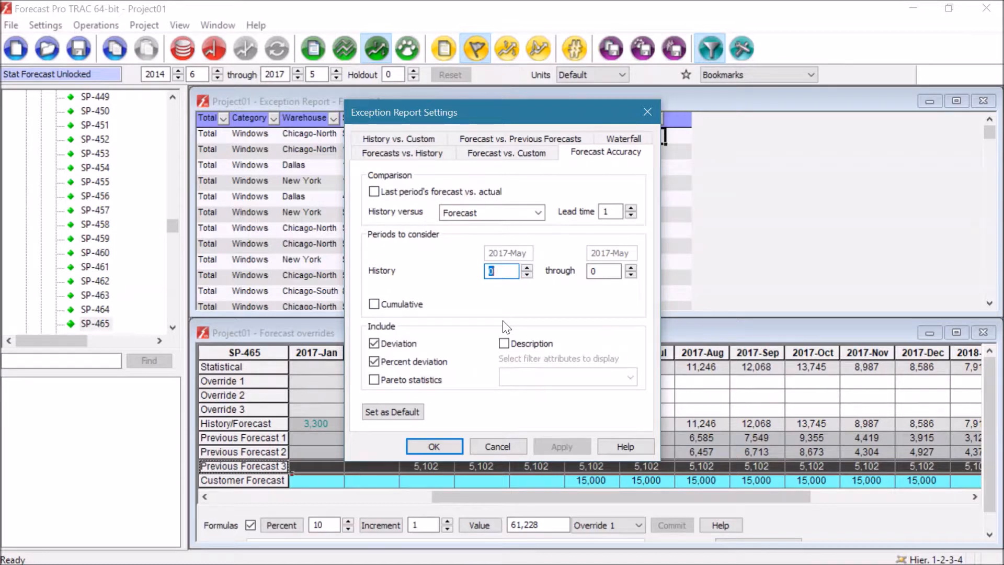
- Switch the exception report settings to History vs. Custom and compare History against Previous Forecast 3
{"action": "left_click", "coordinate": [423, 140]}
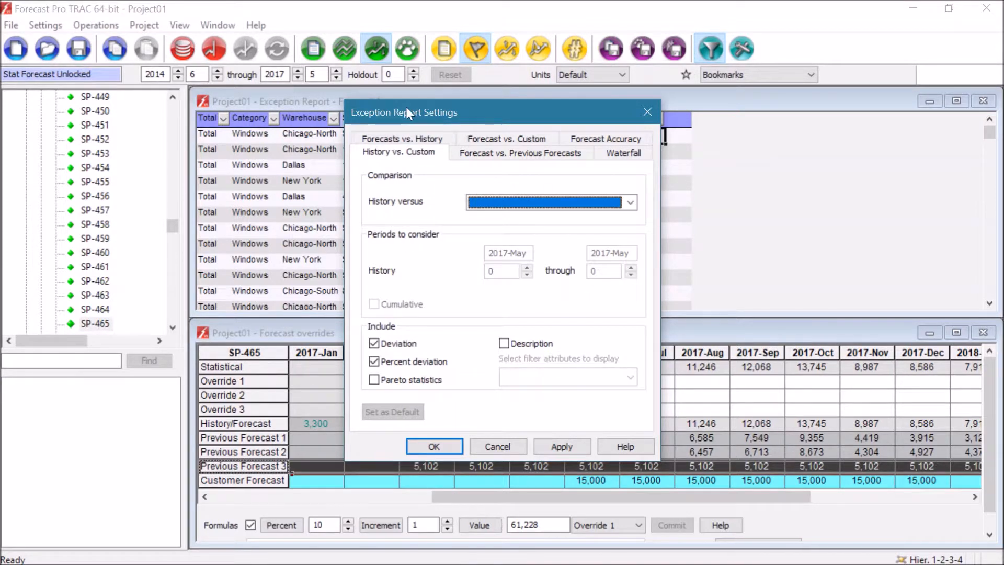
{"action": "left_click_drag", "start_coordinate": [413, 119], "coordinate": [408, 118]}
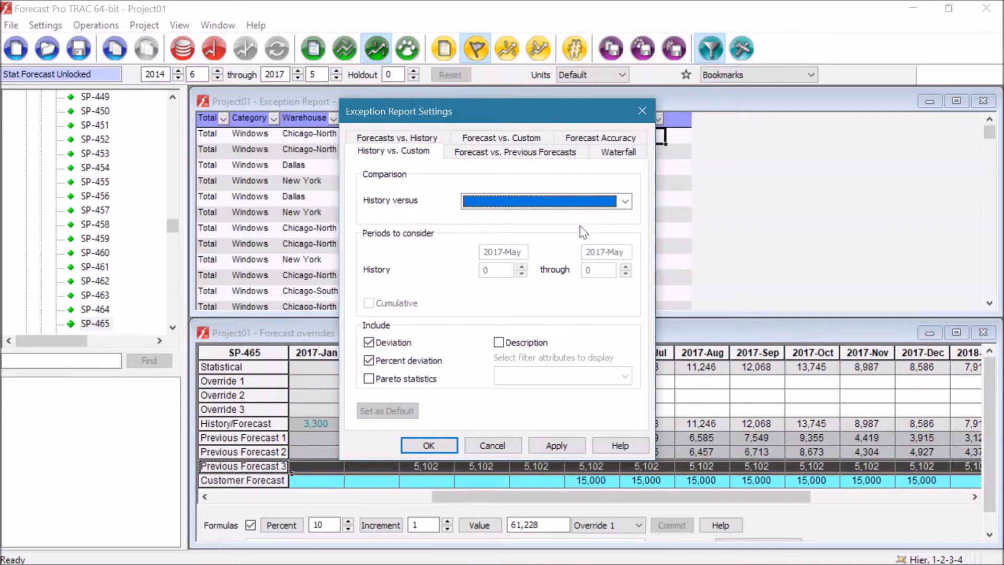
{"action": "left_click", "coordinate": [625, 200]}
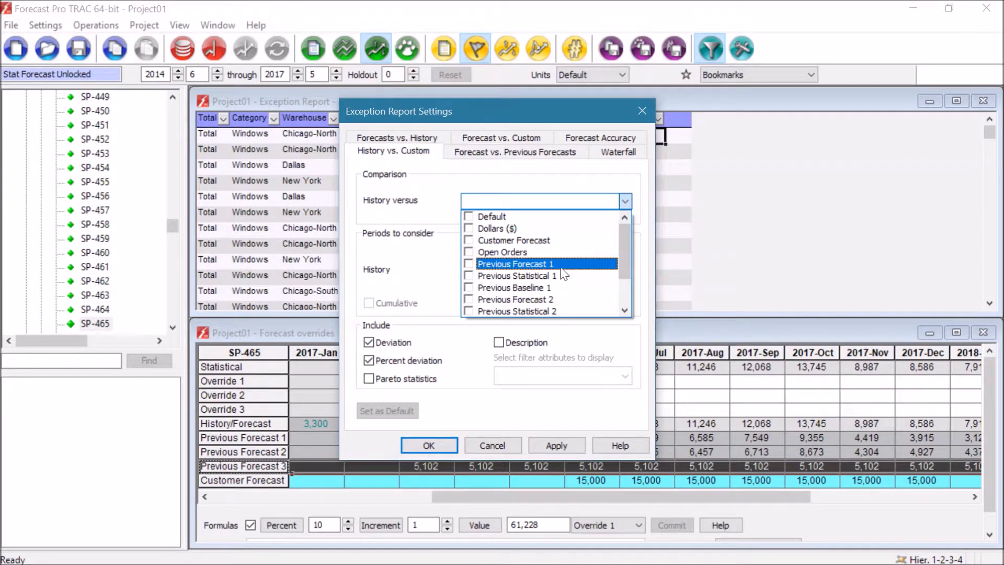
{"action": "mouse_move", "coordinate": [628, 243]}
{"action": "left_mouse_down"}
{"action": "mouse_move", "coordinate": [634, 290]}
{"action": "mouse_move", "coordinate": [625, 287]}
{"action": "mouse_move", "coordinate": [619, 230]}
{"action": "left_mouse_up"}
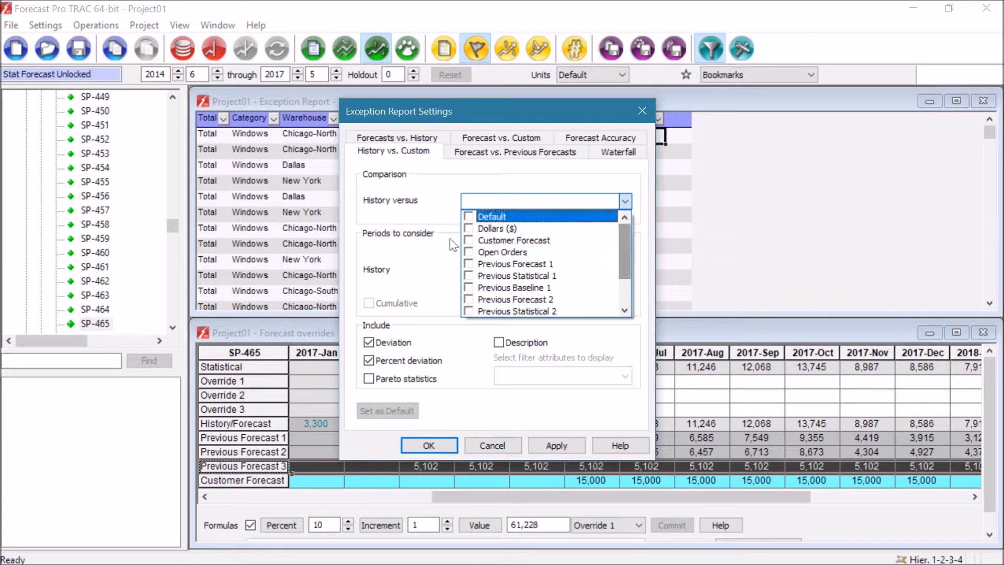
{"action": "left_click", "coordinate": [478, 242]}
{"action": "left_click", "coordinate": [478, 243]}
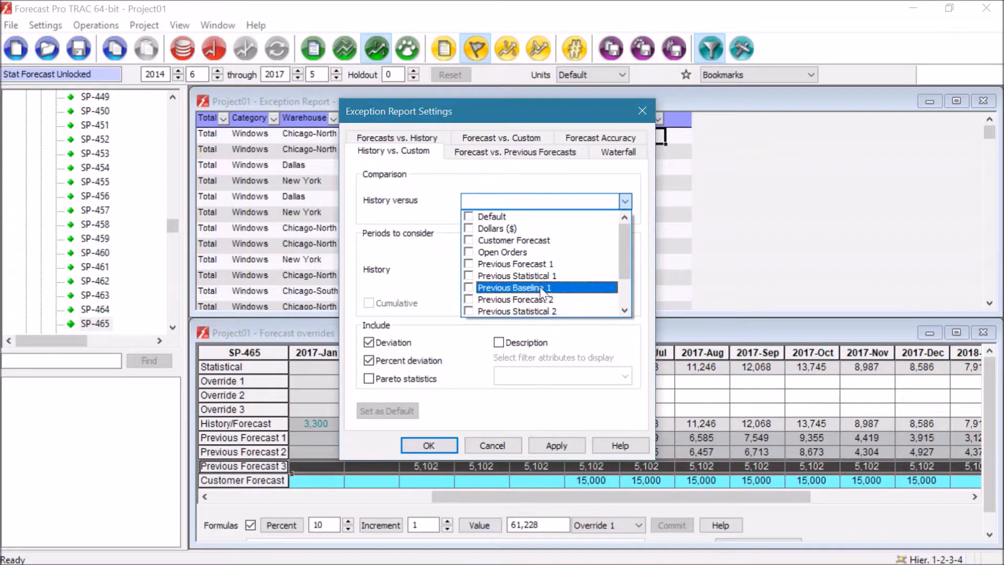
{"action": "scroll", "coordinate": [540, 286], "scroll_direction": "down", "scroll_amount": 1}
{"action": "left_click", "coordinate": [501, 290]}
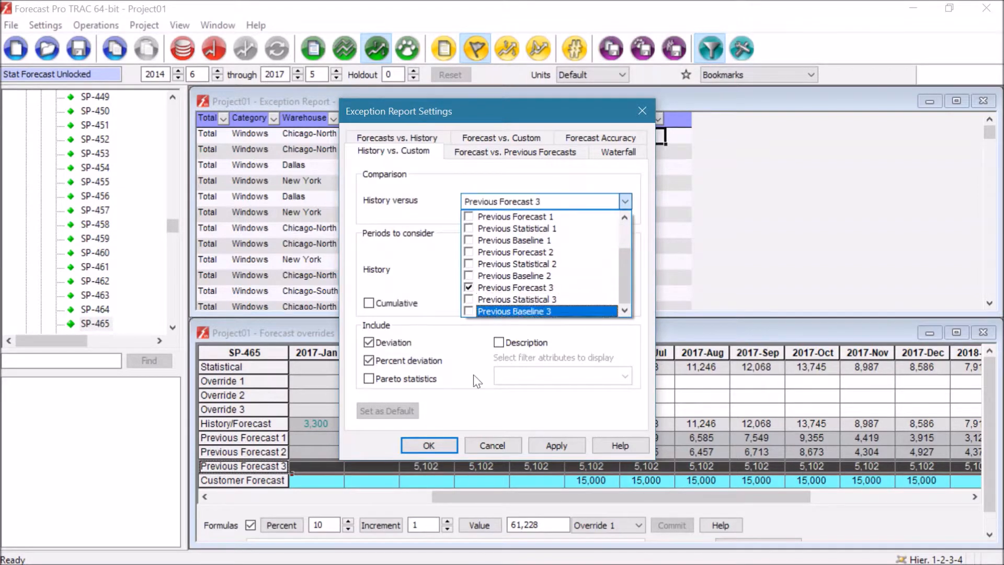
- Generate the History vs. Custom report and compare SP-465's March to May 2017 history with its previous and customer forecast rows in the overrides grid
{"action": "left_click", "coordinate": [429, 445]}
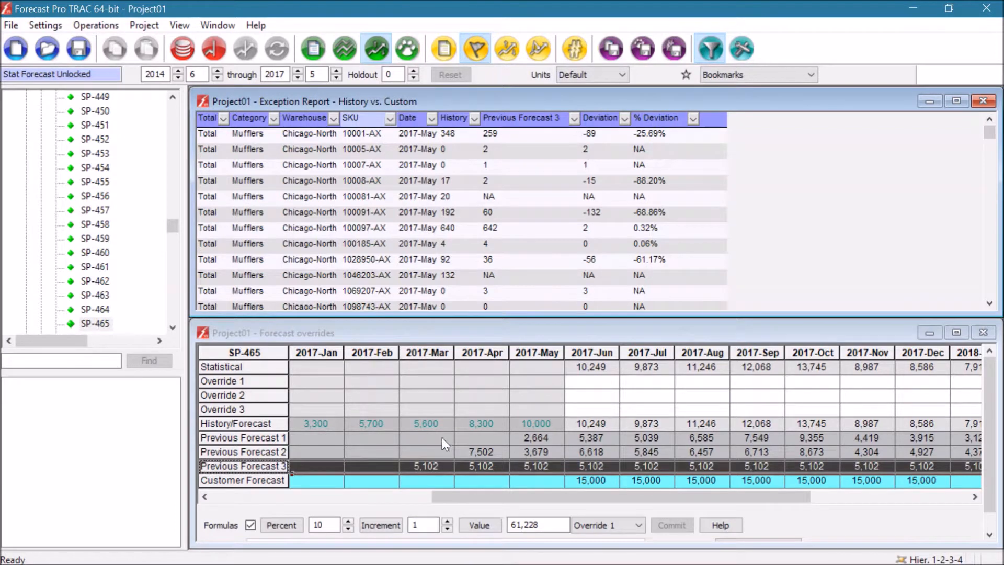
{"action": "left_click", "coordinate": [419, 424]}
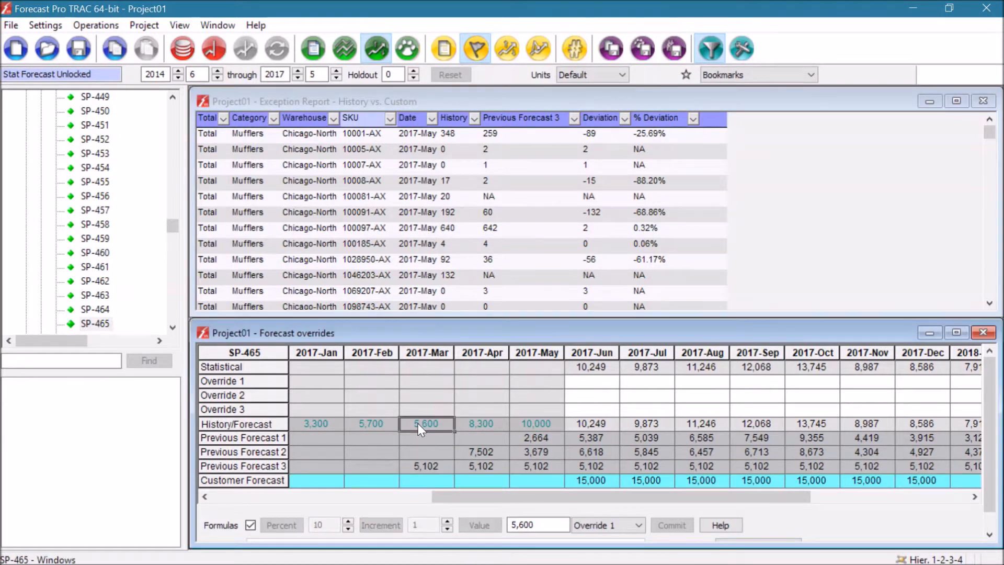
{"action": "left_click_drag", "start_coordinate": [435, 469], "coordinate": [560, 471]}
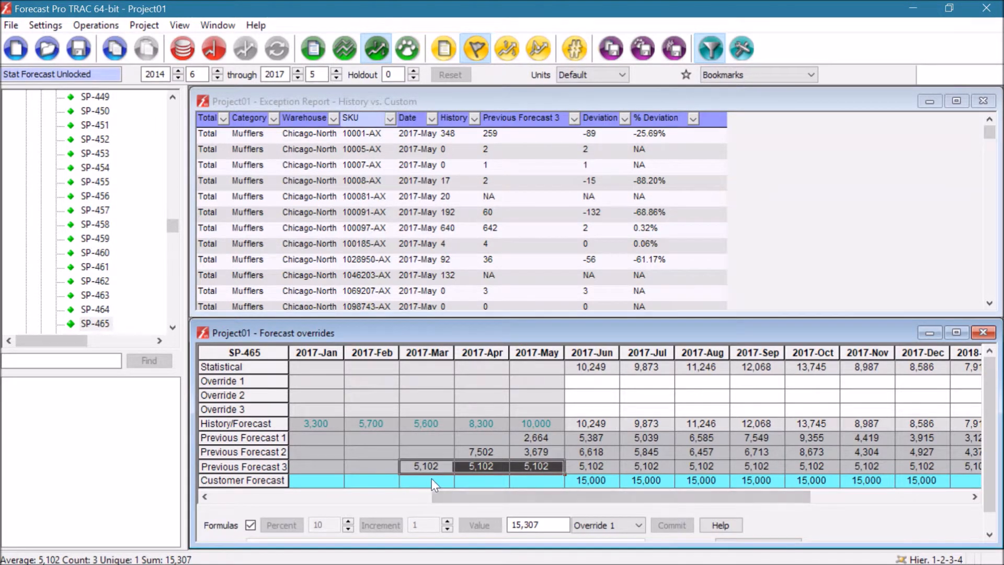
{"action": "left_click_drag", "start_coordinate": [432, 479], "coordinate": [539, 482]}
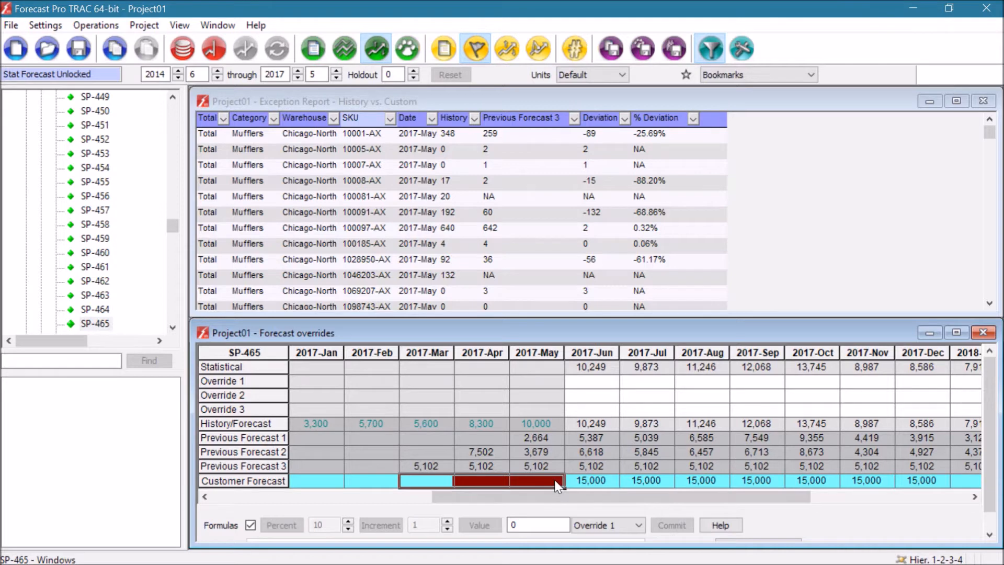
{"action": "left_click", "coordinate": [548, 442]}
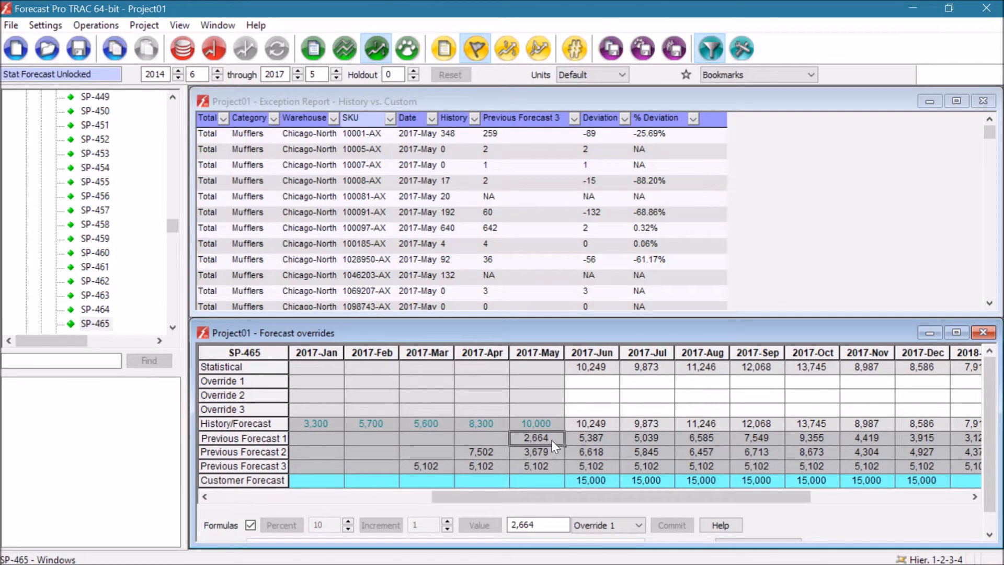
{"action": "left_click", "coordinate": [560, 423]}
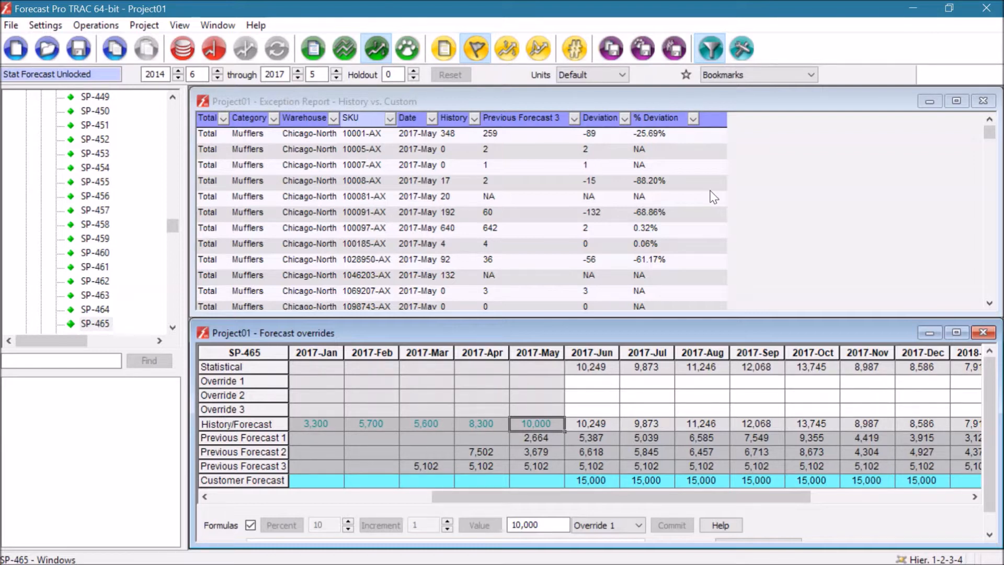
- Reconfigure the exception report as Forecast vs. Previous Forecasts, comparing Forecast with Previous Statistical 1 over all periods
{"action": "right_click", "coordinate": [493, 180]}
{"action": "left_click", "coordinate": [562, 258]}
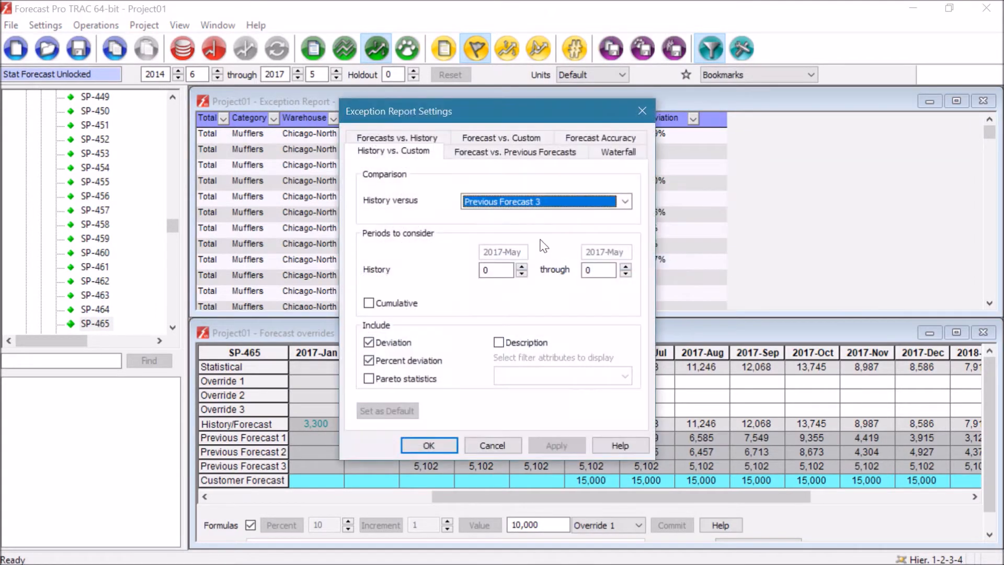
{"action": "left_click", "coordinate": [526, 153]}
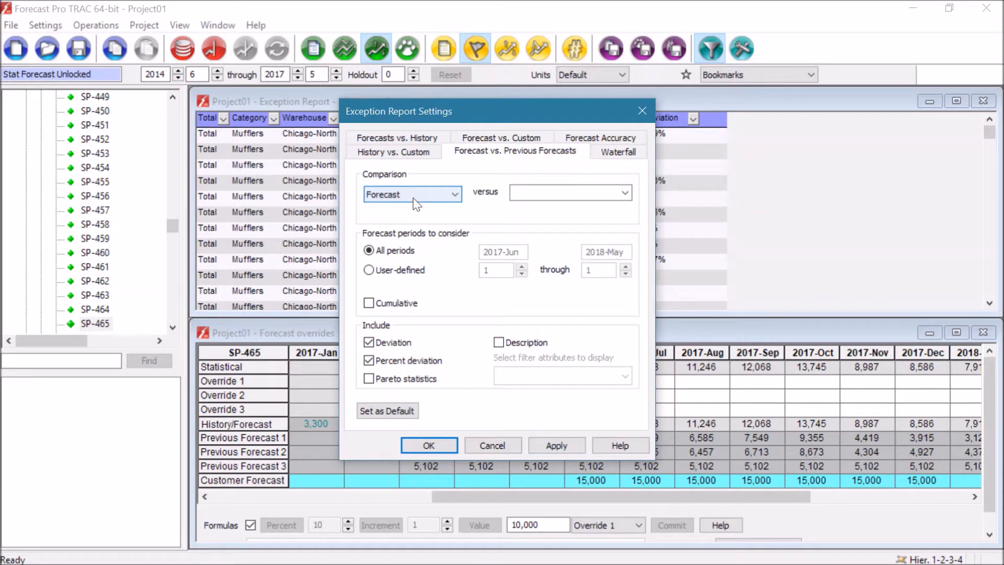
{"action": "left_click", "coordinate": [580, 192]}
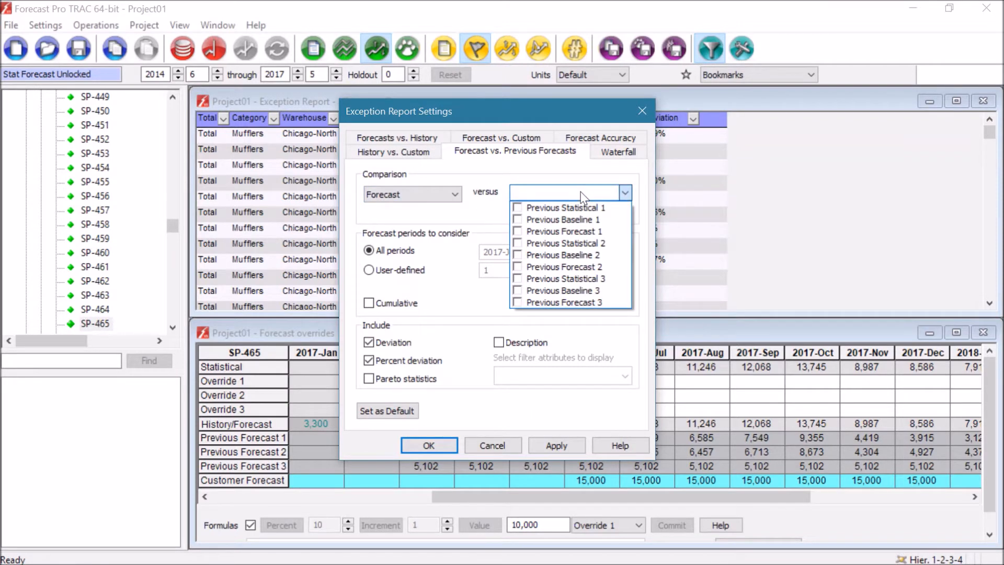
{"action": "left_click", "coordinate": [582, 212]}
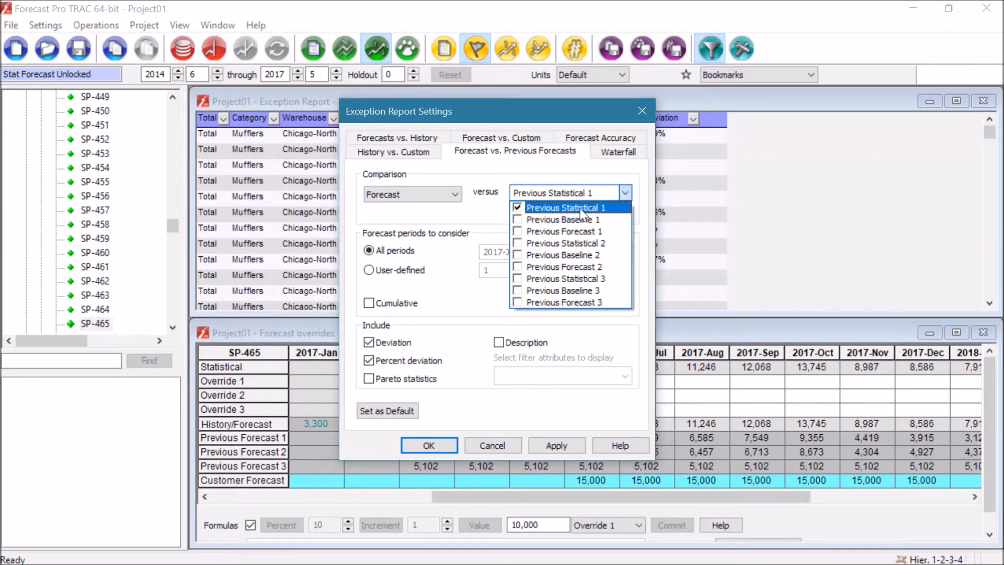
{"action": "left_click", "coordinate": [443, 300]}
{"action": "left_click", "coordinate": [440, 452]}
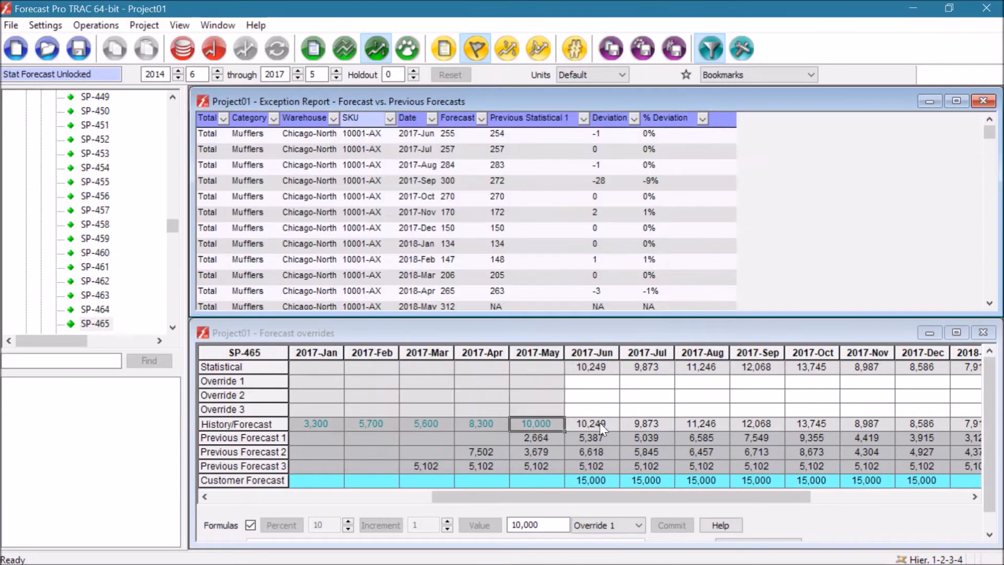
- Compare SP-465's June to August 2017 forecasts with its Previous Forecast 1 values in the overrides grid
{"action": "left_click", "coordinate": [595, 422]}
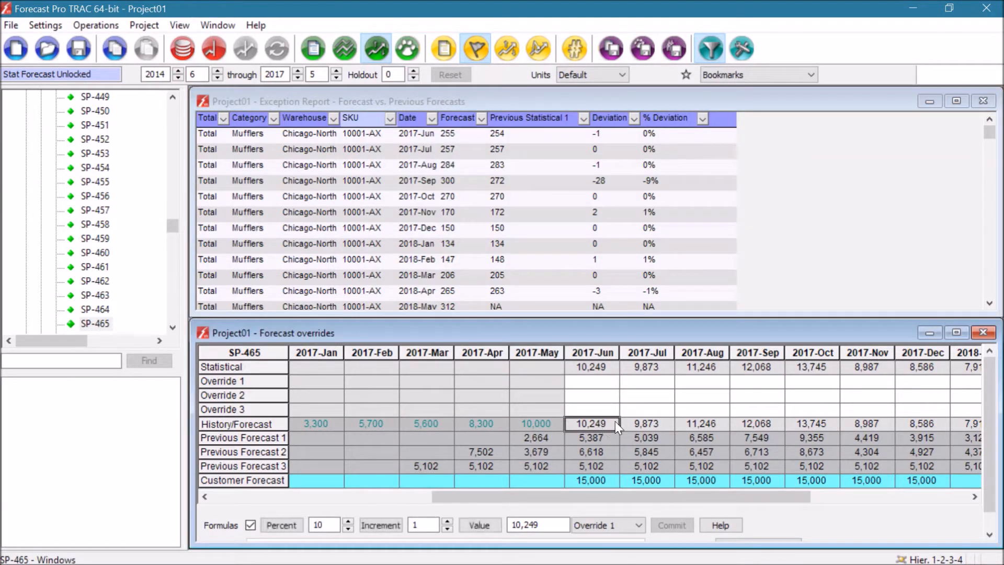
{"action": "left_click_drag", "start_coordinate": [616, 422], "coordinate": [705, 425]}
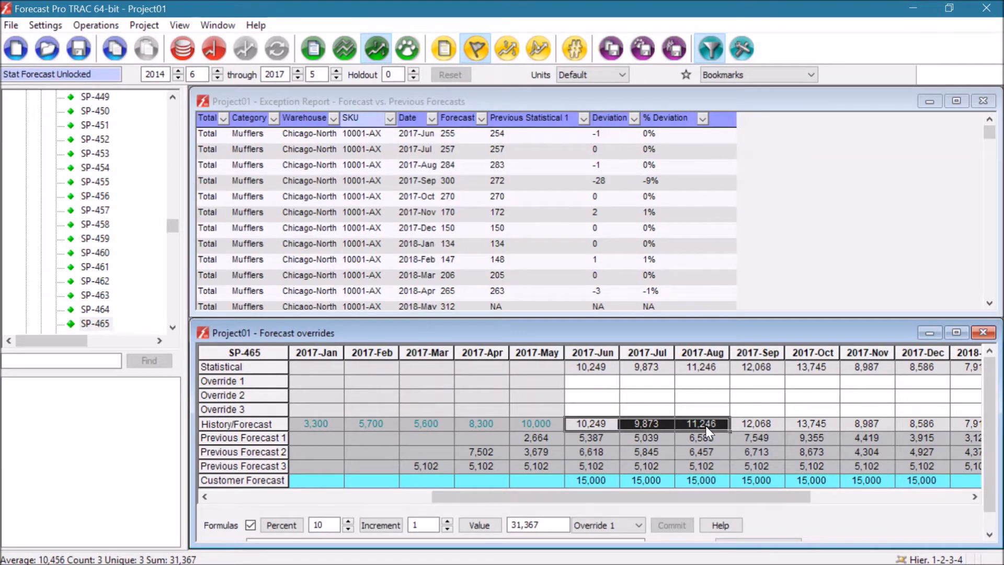
{"action": "left_click_drag", "start_coordinate": [594, 439], "coordinate": [702, 435]}
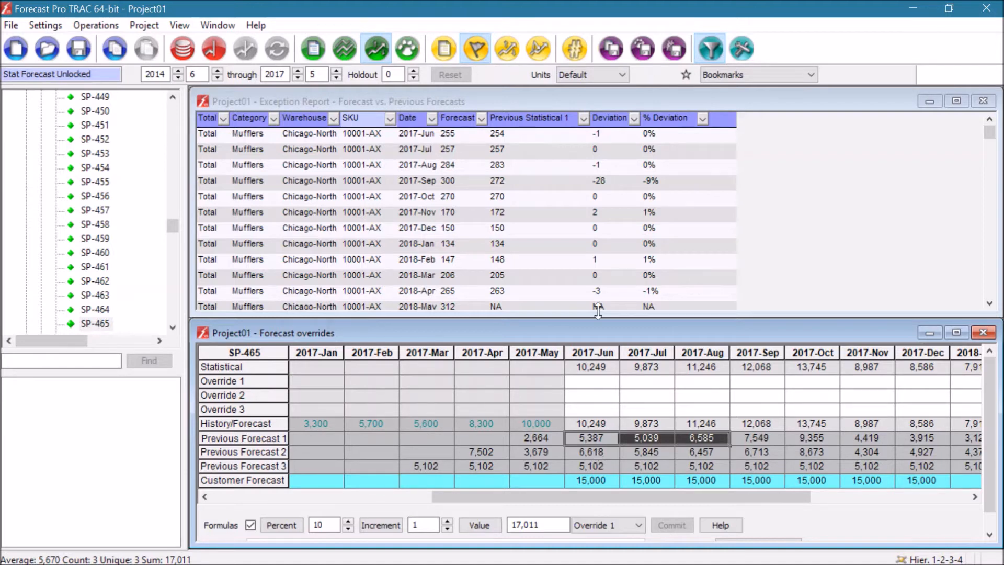
- Review the Waterfall error statistics options and generate the Waterfall exception report for Forecast with lead time 1 and Series Analysis
{"action": "right_click", "coordinate": [479, 219]}
{"action": "left_click", "coordinate": [516, 299]}
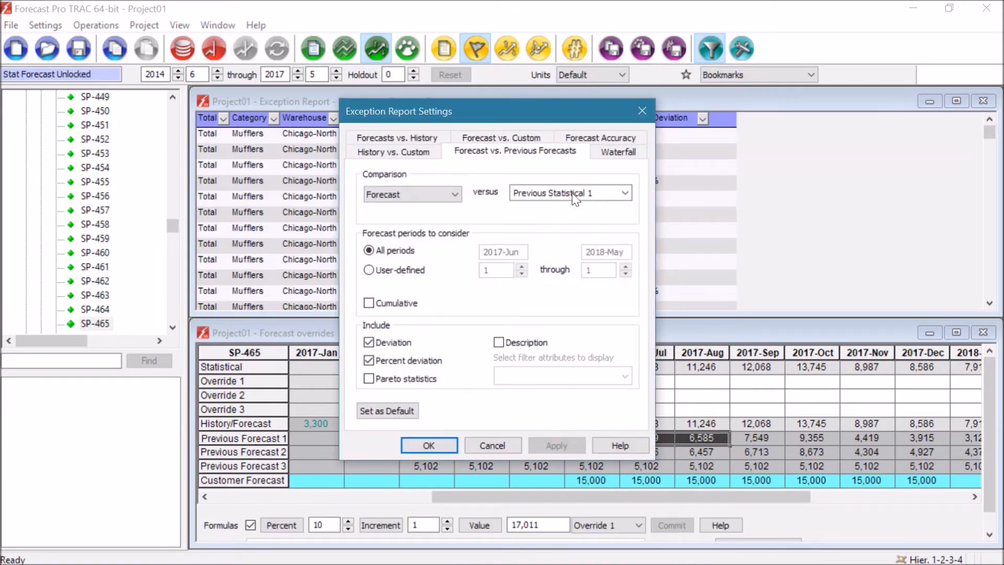
{"action": "left_click", "coordinate": [610, 153]}
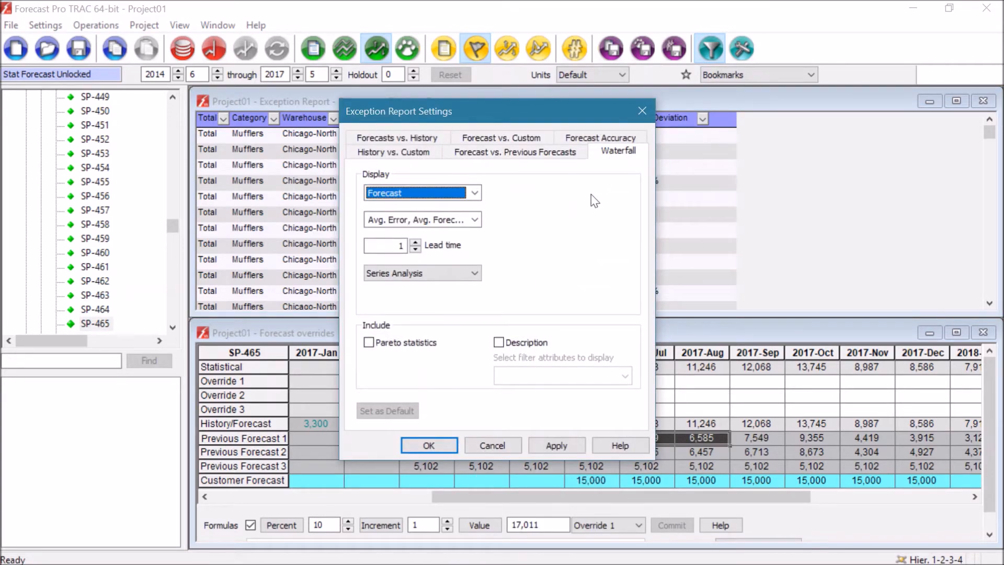
{"action": "left_click", "coordinate": [474, 220]}
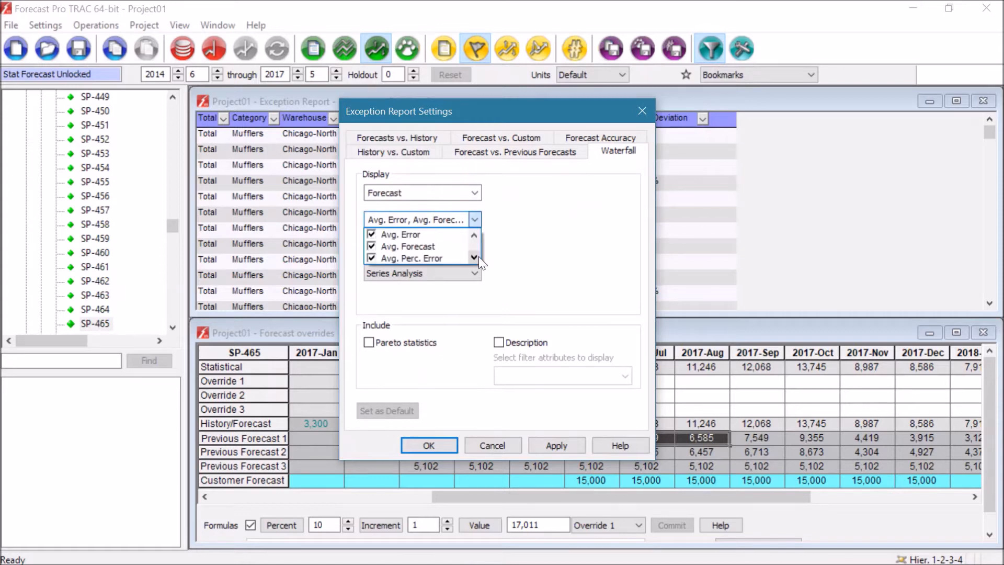
{"action": "left_click", "coordinate": [479, 257]}
{"action": "left_click", "coordinate": [479, 256]}
{"action": "left_click", "coordinate": [479, 257]}
{"action": "left_click", "coordinate": [478, 257]}
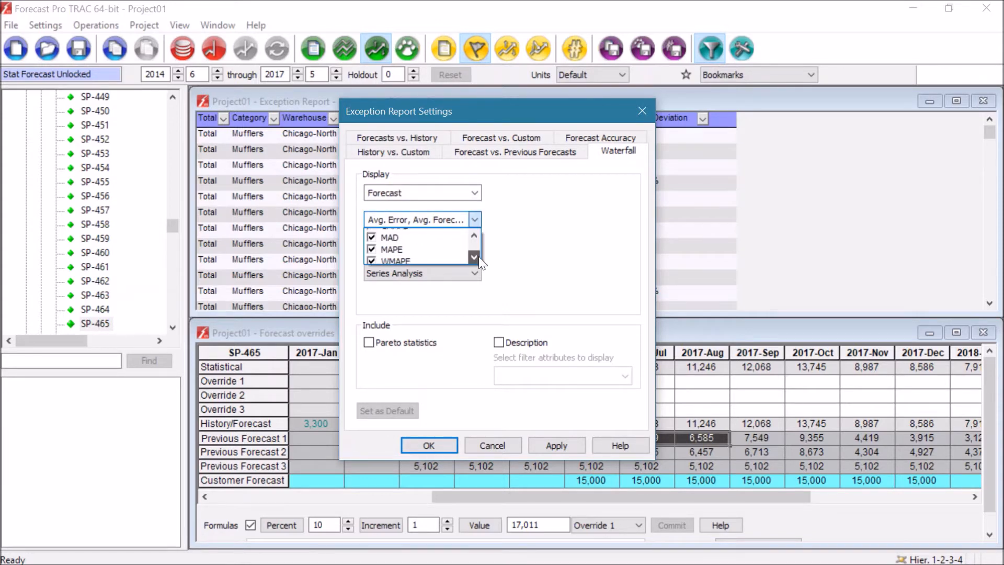
{"action": "left_click", "coordinate": [440, 447]}
{"action": "left_click", "coordinate": [441, 445]}
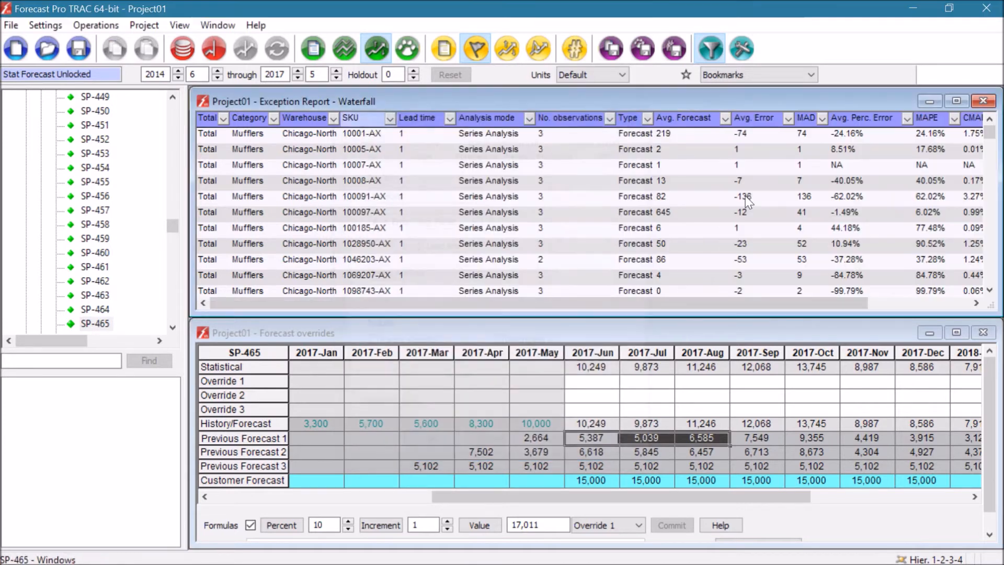
- Examine the lead time, average forecast and error statistics in SKU 10001-AX's row of the Waterfall report
{"action": "left_click", "coordinate": [401, 135]}
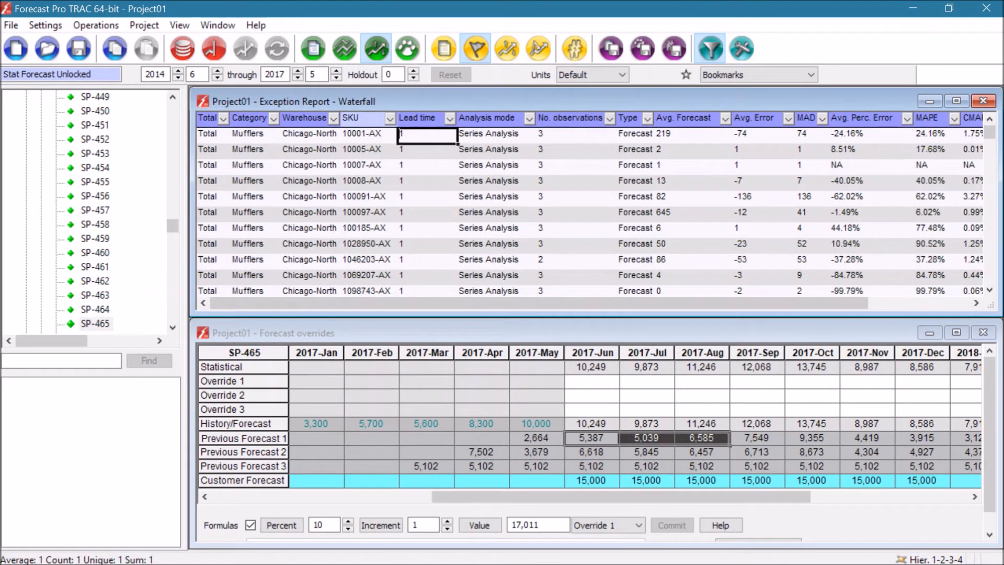
{"action": "left_click_drag", "start_coordinate": [378, 137], "coordinate": [955, 135]}
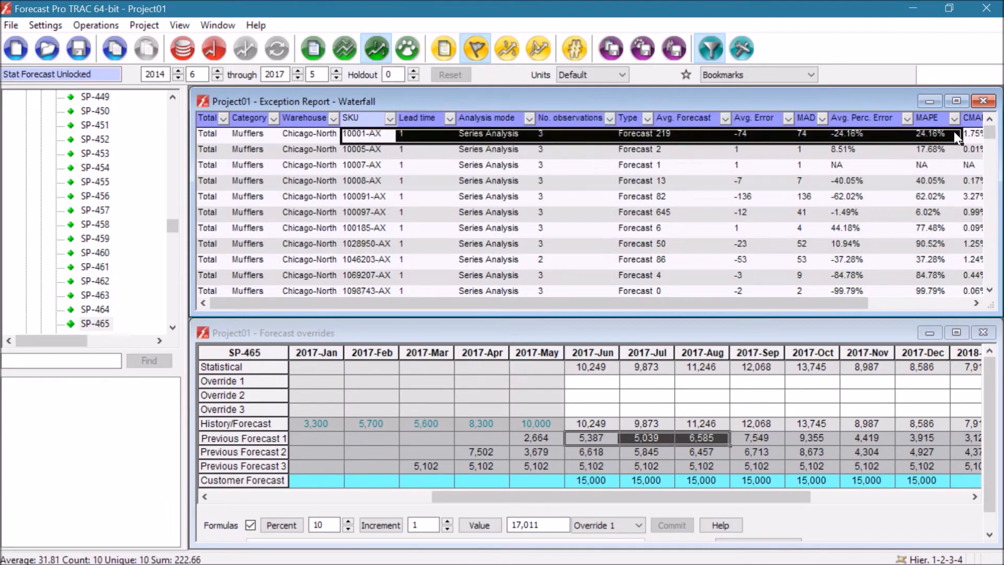